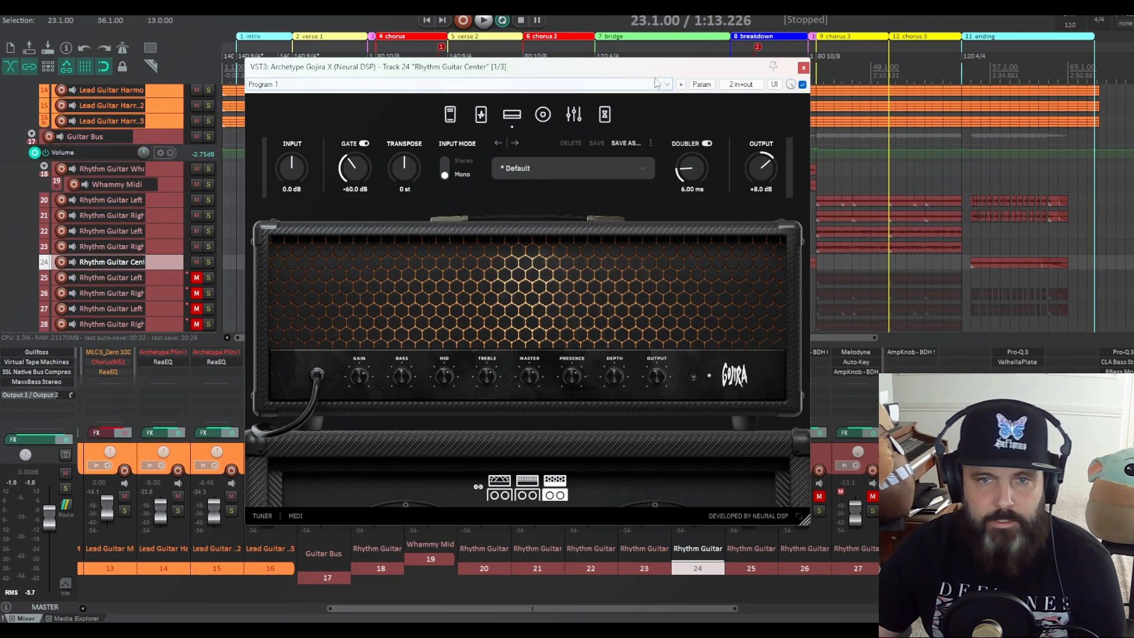
# - Play back the looped bridge with all rhythm guitars and stop it, closing the amp plugin of the Rhythm Guitar Center track
pyautogui.moveTo(625, 69); pyautogui.dragTo(664, 83)
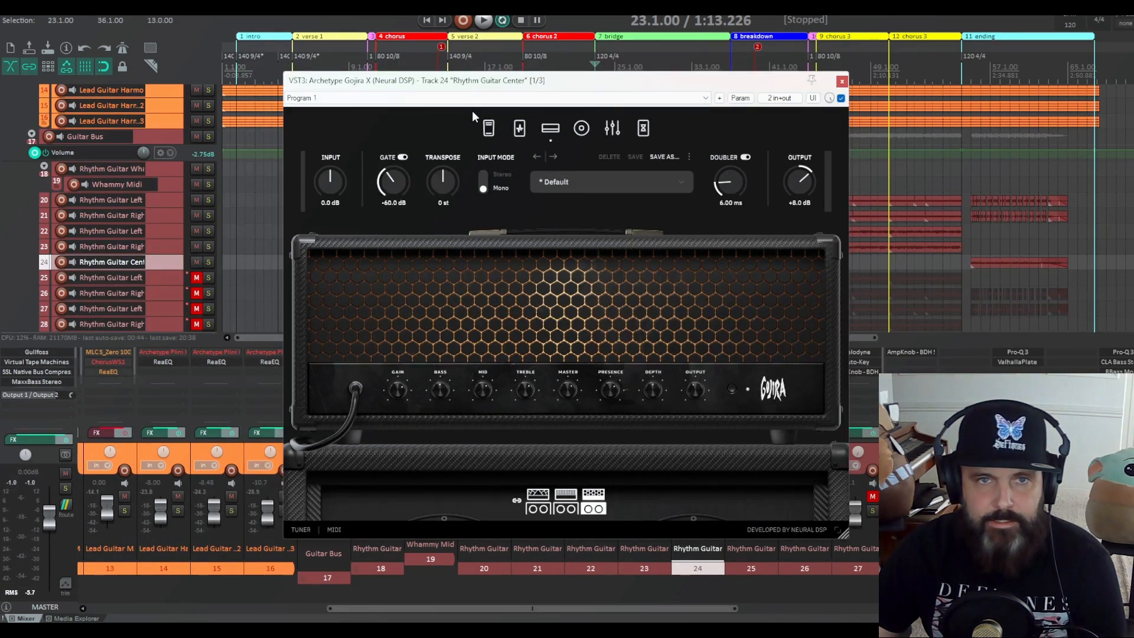
pyautogui.click(485, 23)
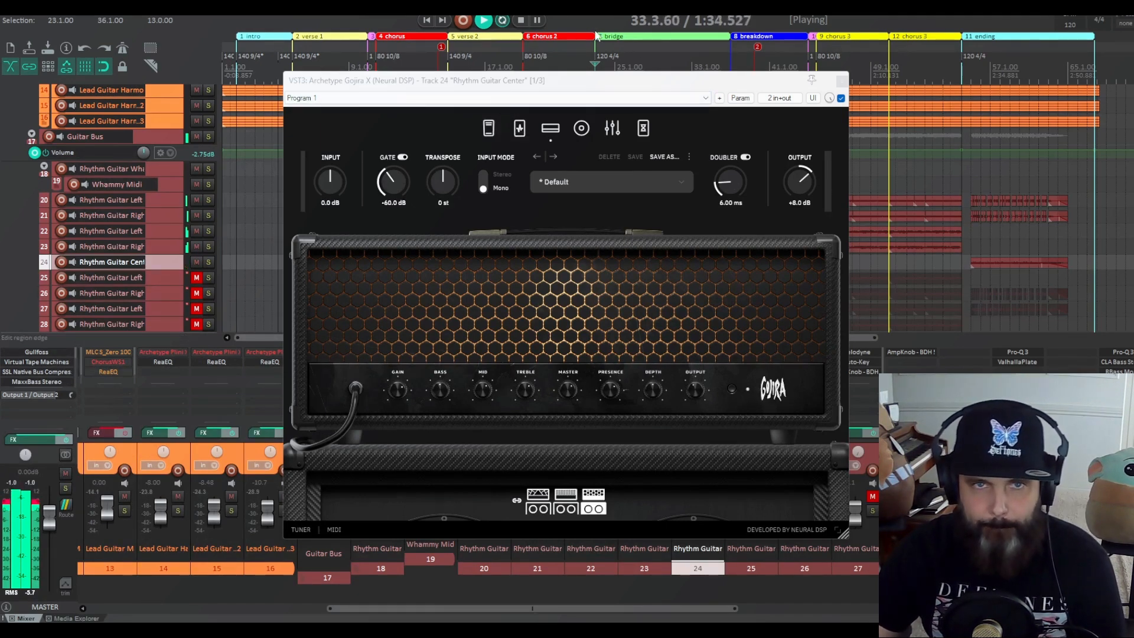
pyautogui.click(520, 21)
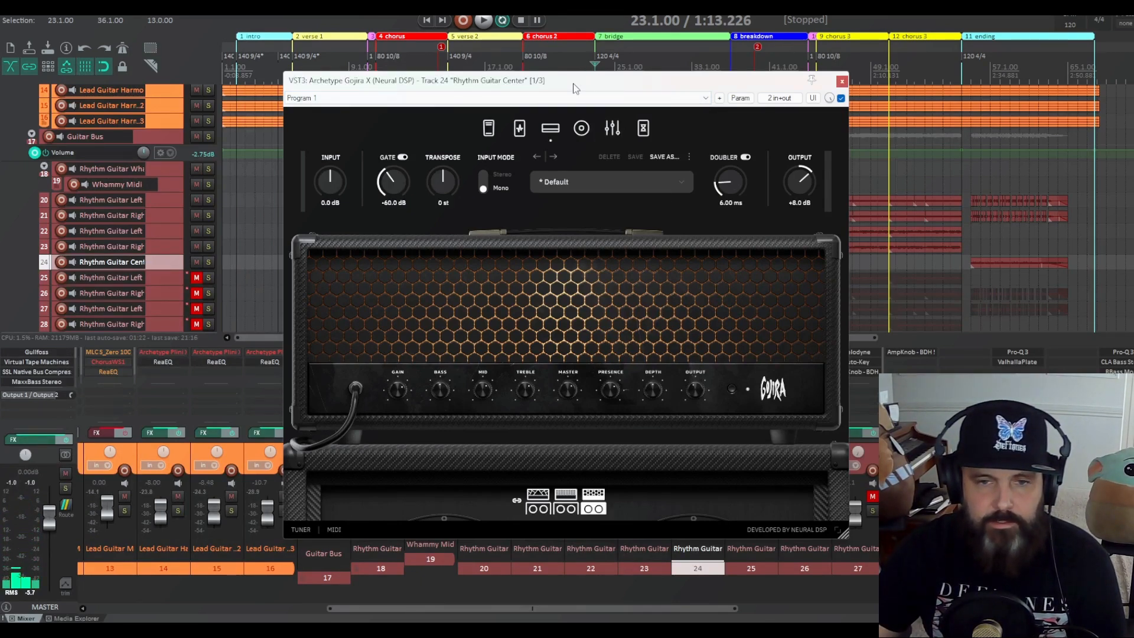
pyautogui.click(842, 81)
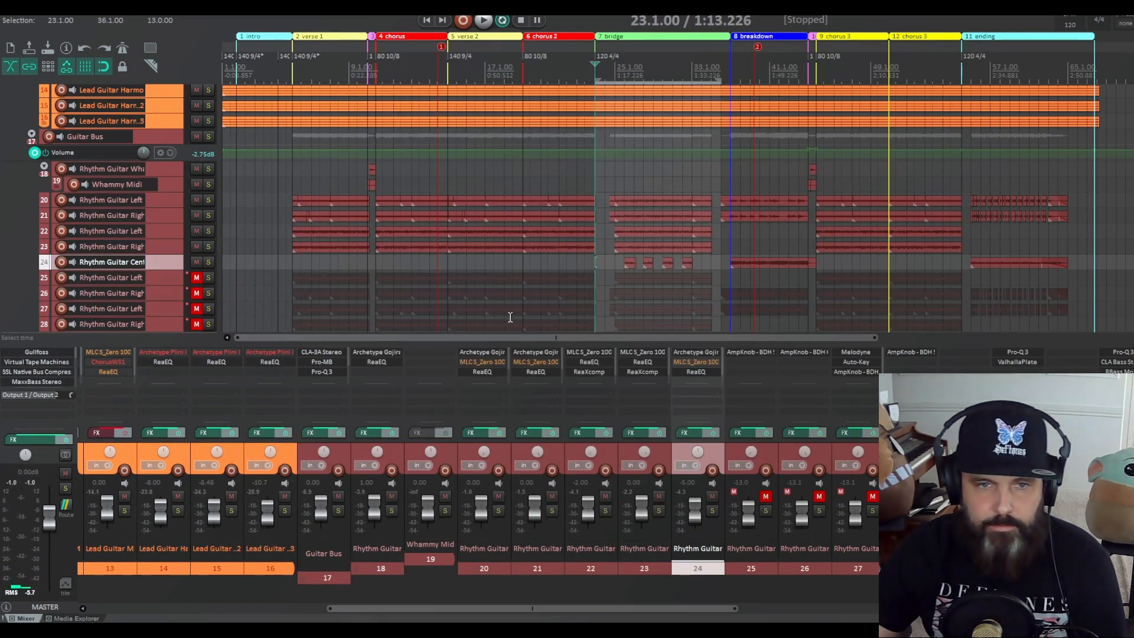
# - Open Archetype Gojira X on track 20, Rhythm Guitar Left, and play the bridge with that track soloed
pyautogui.click(482, 352)
pyautogui.moveTo(275, 24); pyautogui.dragTo(485, 59)
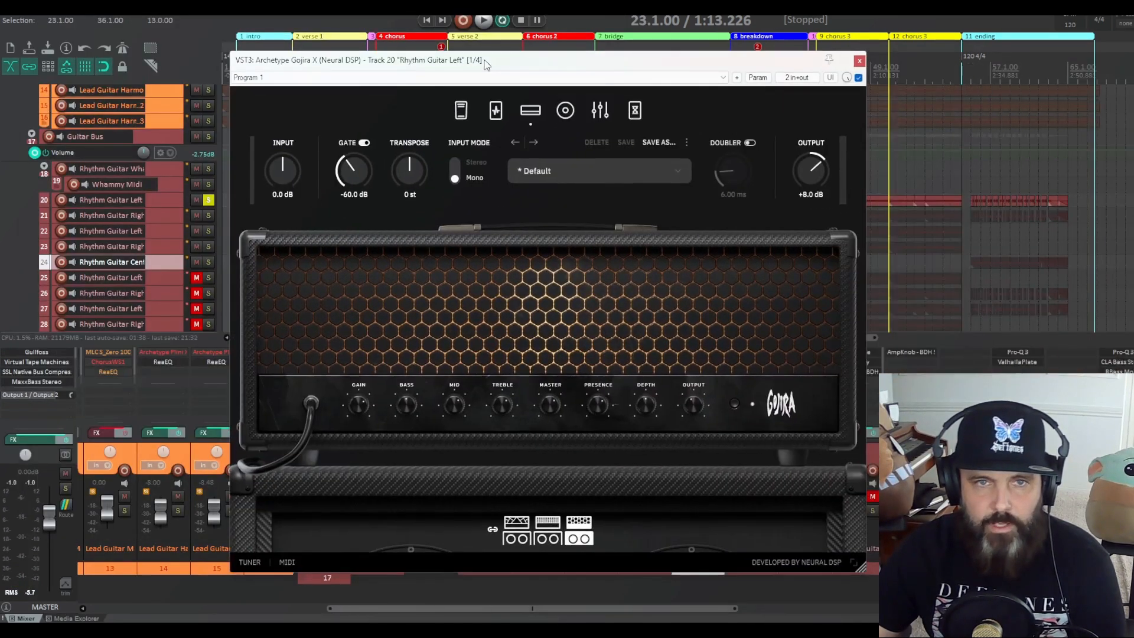
pyautogui.click(483, 21)
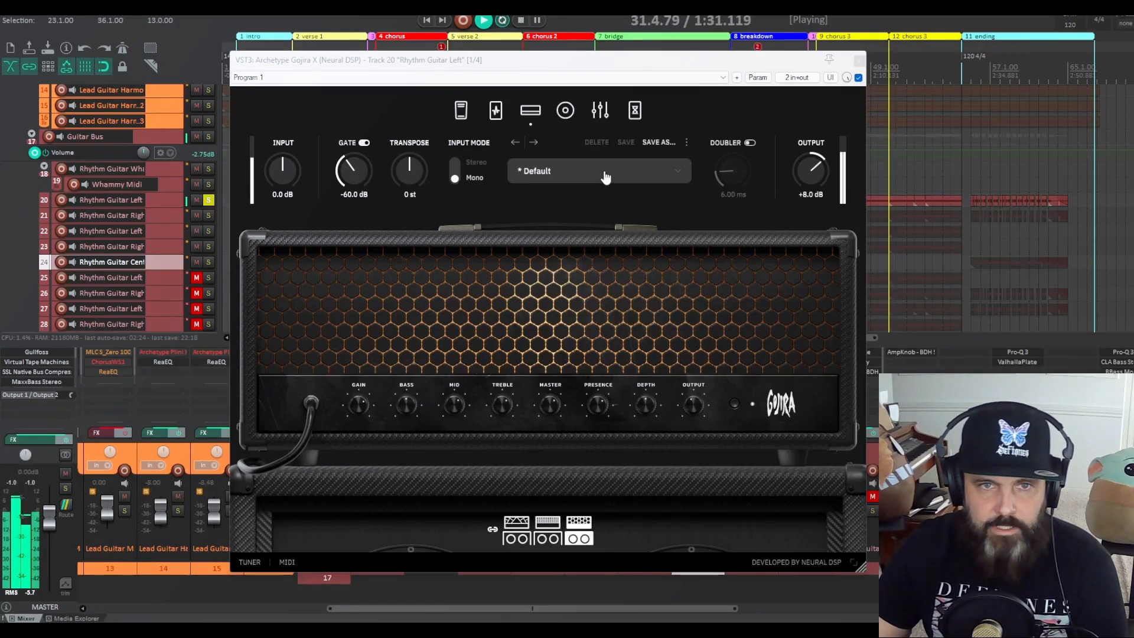
pyautogui.click(606, 178)
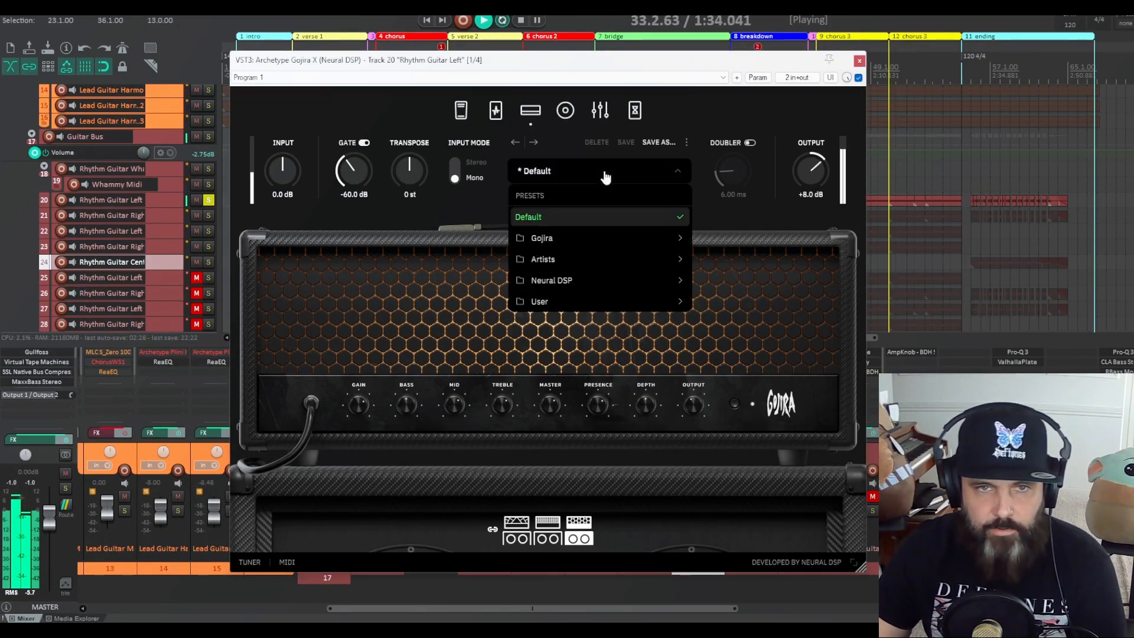
pyautogui.moveTo(580, 263)
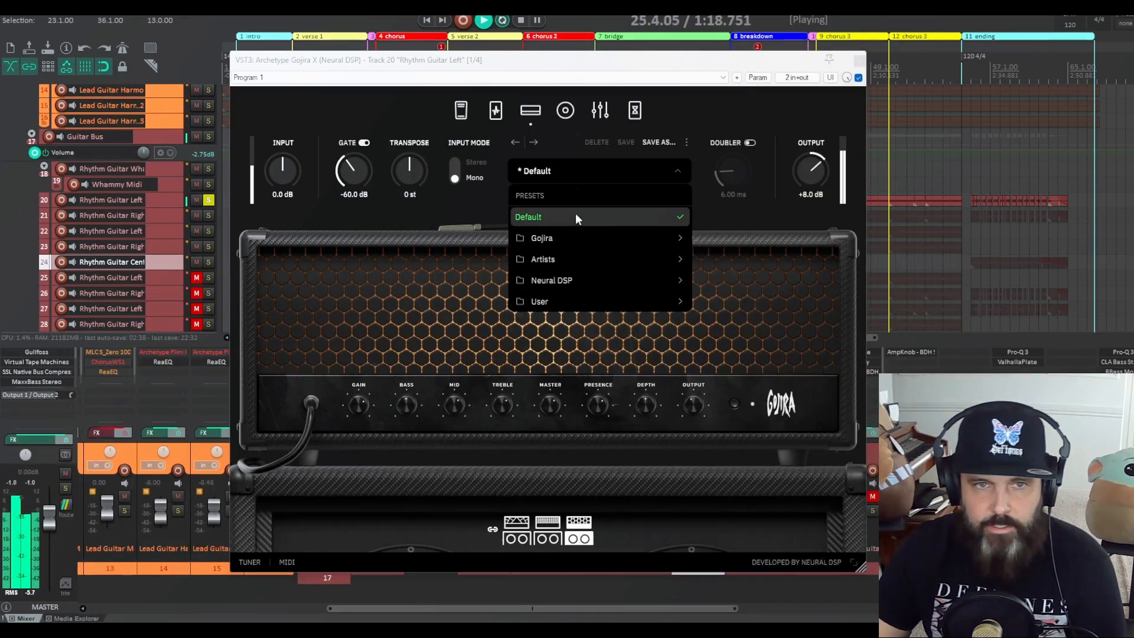
pyautogui.moveTo(508, 71); pyautogui.dragTo(798, 83)
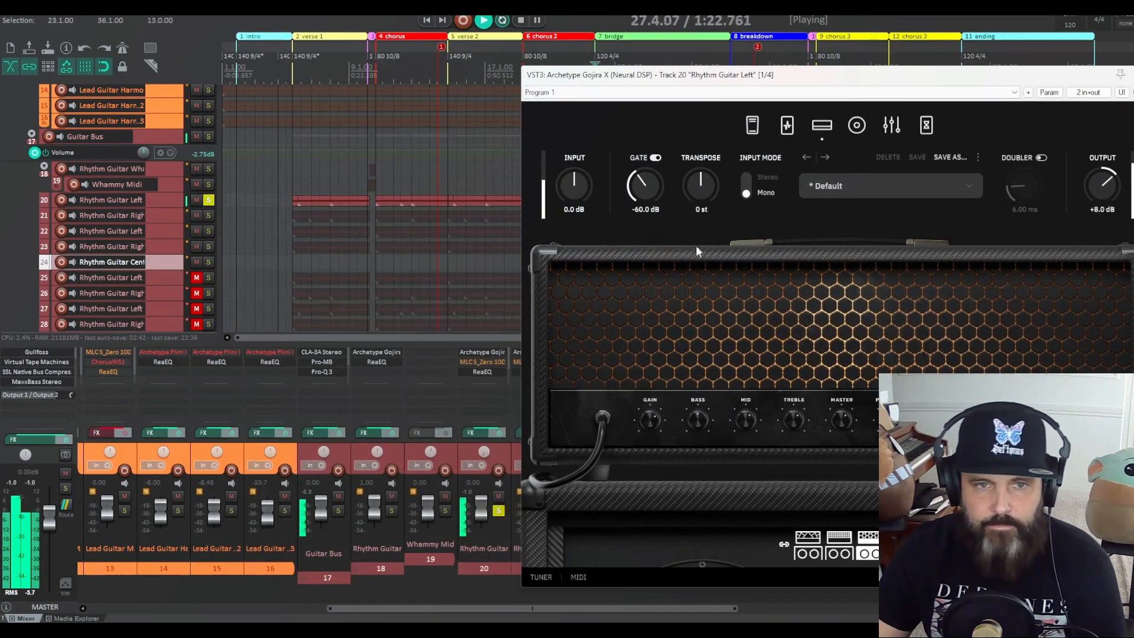
pyautogui.moveTo(483, 452); pyautogui.dragTo(483, 407)
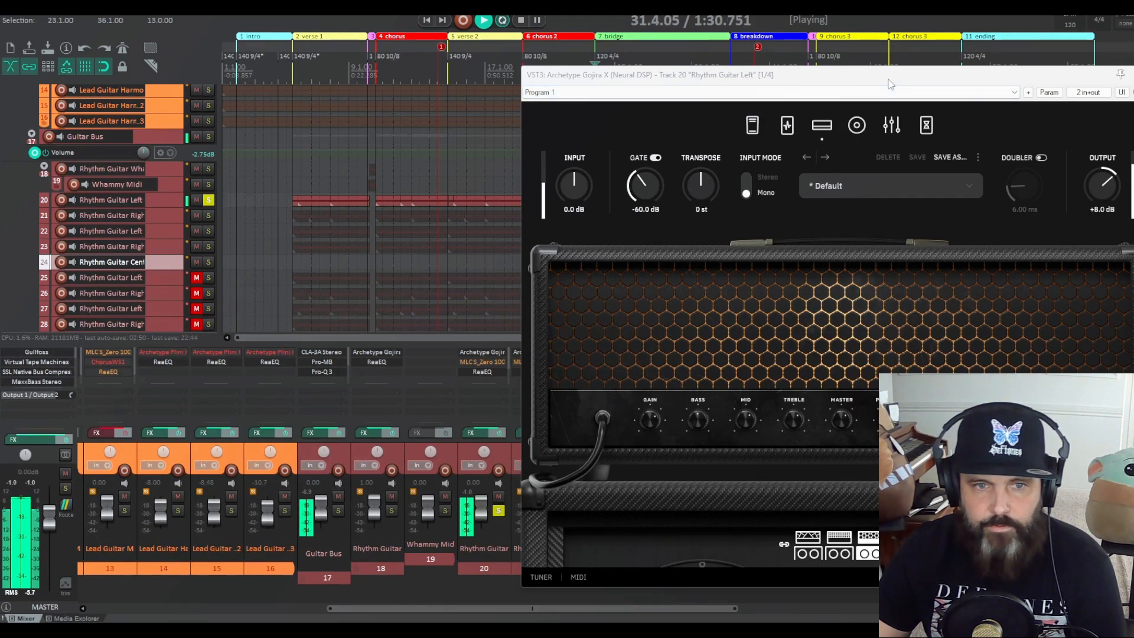
pyautogui.moveTo(890, 84); pyautogui.dragTo(583, 78)
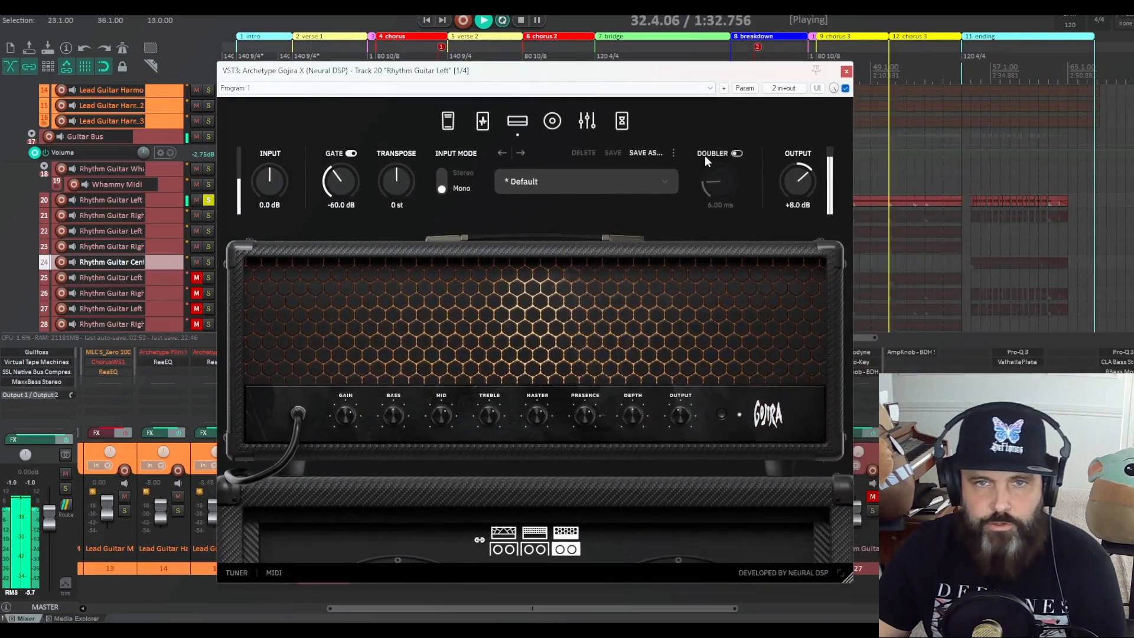
# - Compare the Rhythm Guitar Left tone with and without the Doubler during playback, leaving it on at 6.00 ms
pyautogui.click(738, 153)
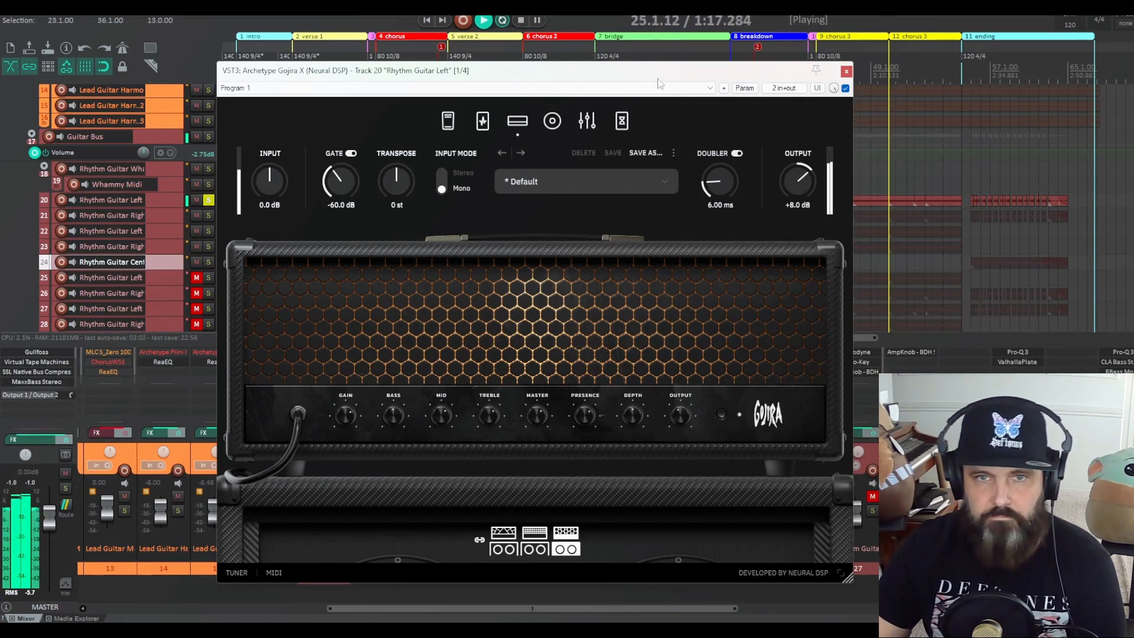
pyautogui.click(737, 153)
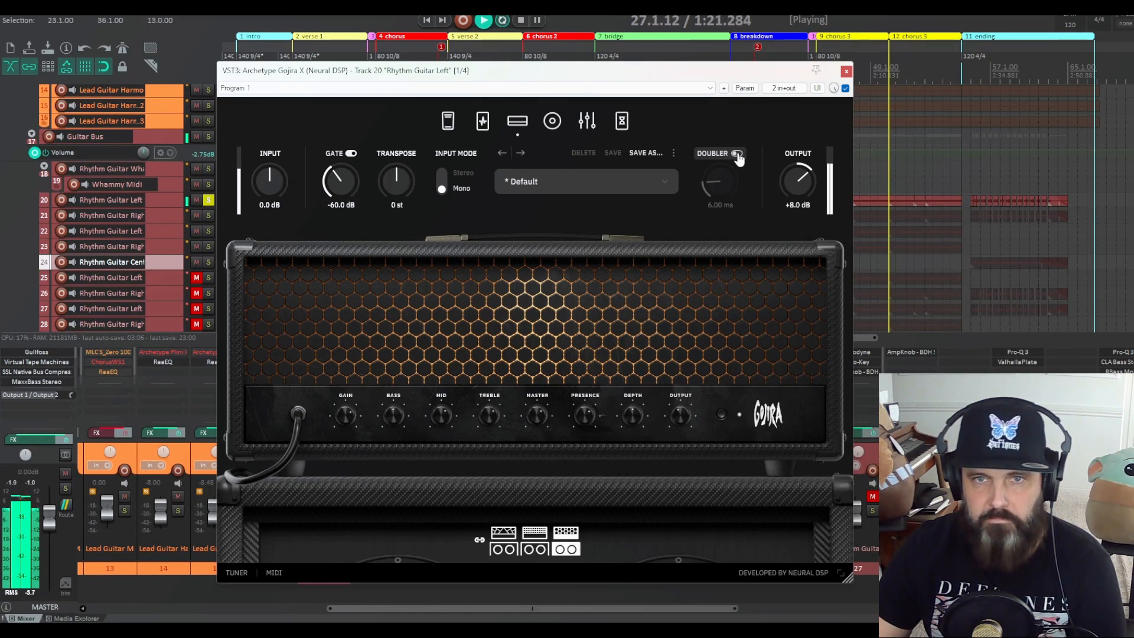
pyautogui.click(738, 154)
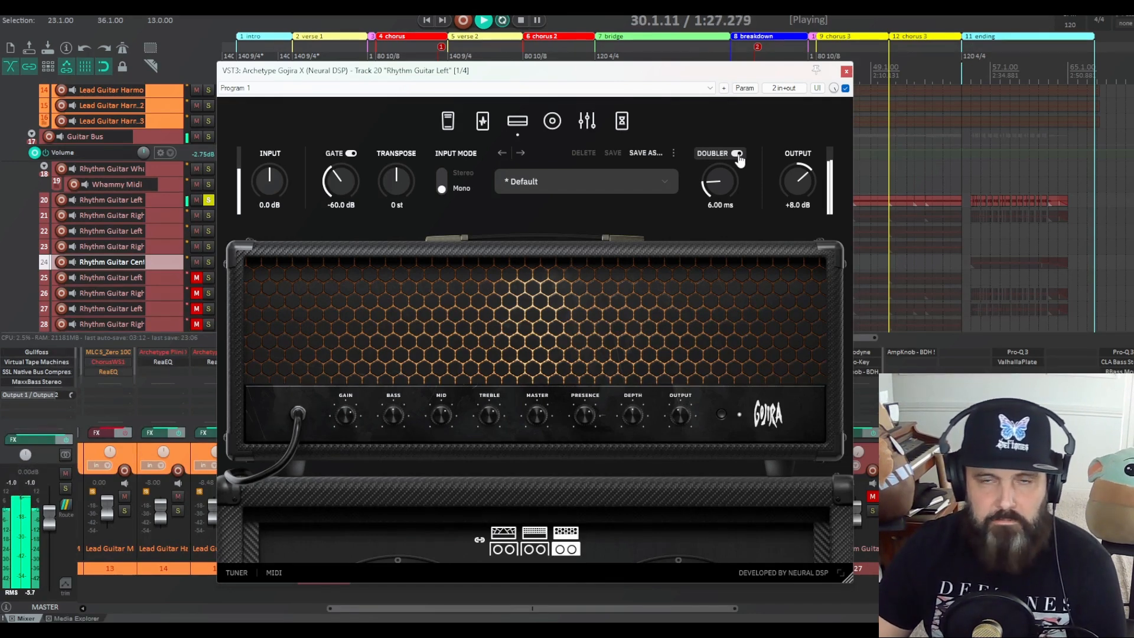
# - Move the start of the playback loop in the bridge to 24.3.00
pyautogui.moveTo(602, 70); pyautogui.dragTo(649, 284)
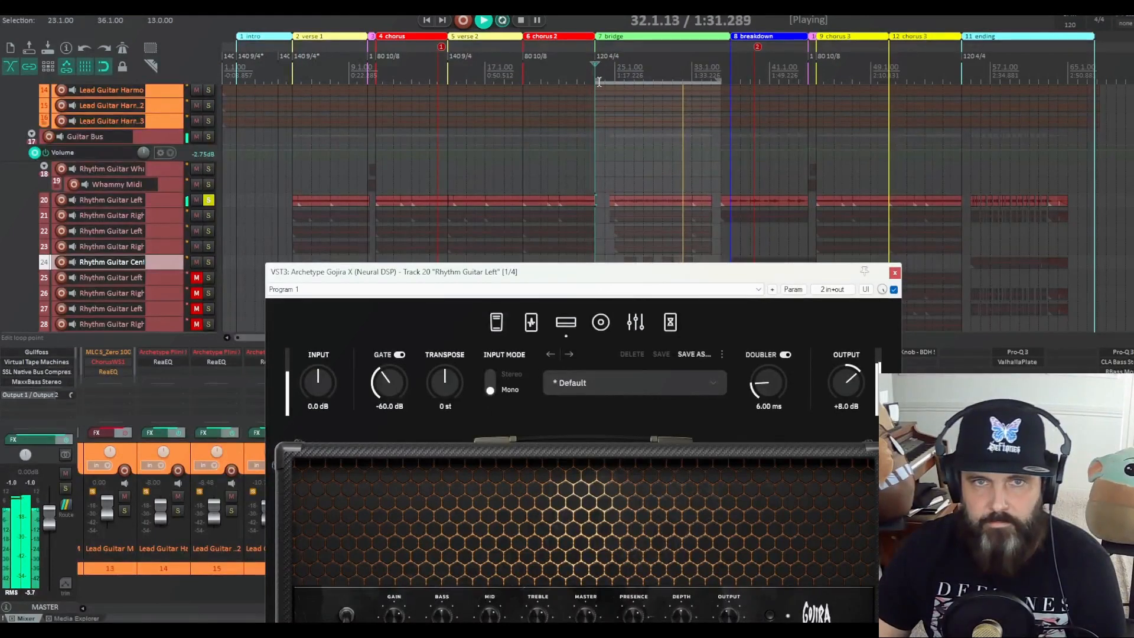
pyautogui.moveTo(599, 82); pyautogui.dragTo(604, 82)
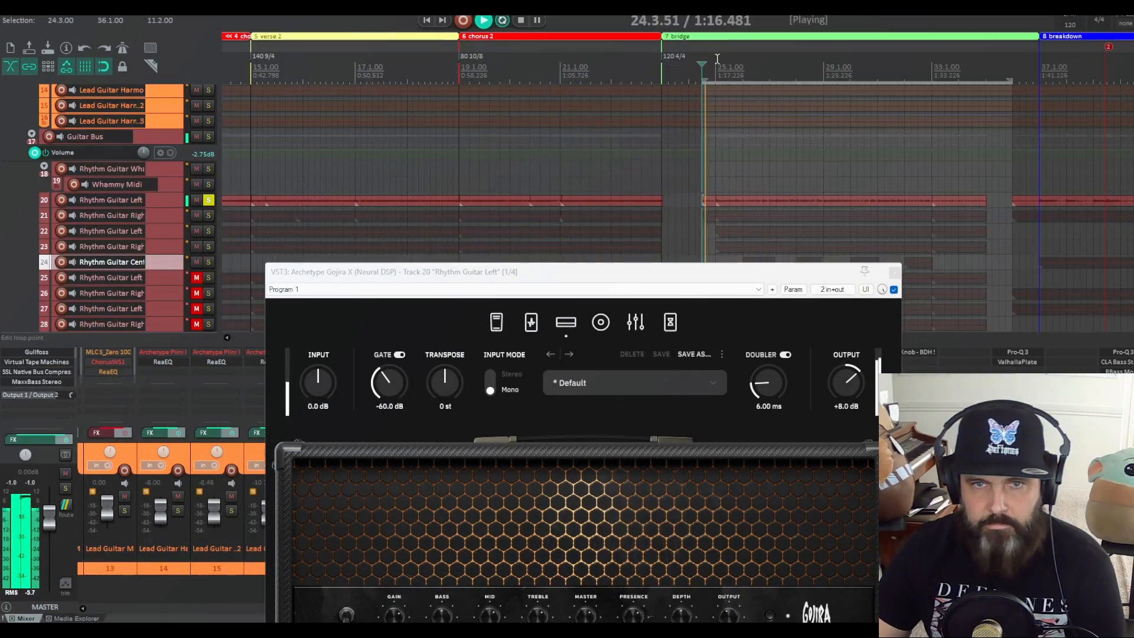
pyautogui.moveTo(662, 273); pyautogui.dragTo(699, 74)
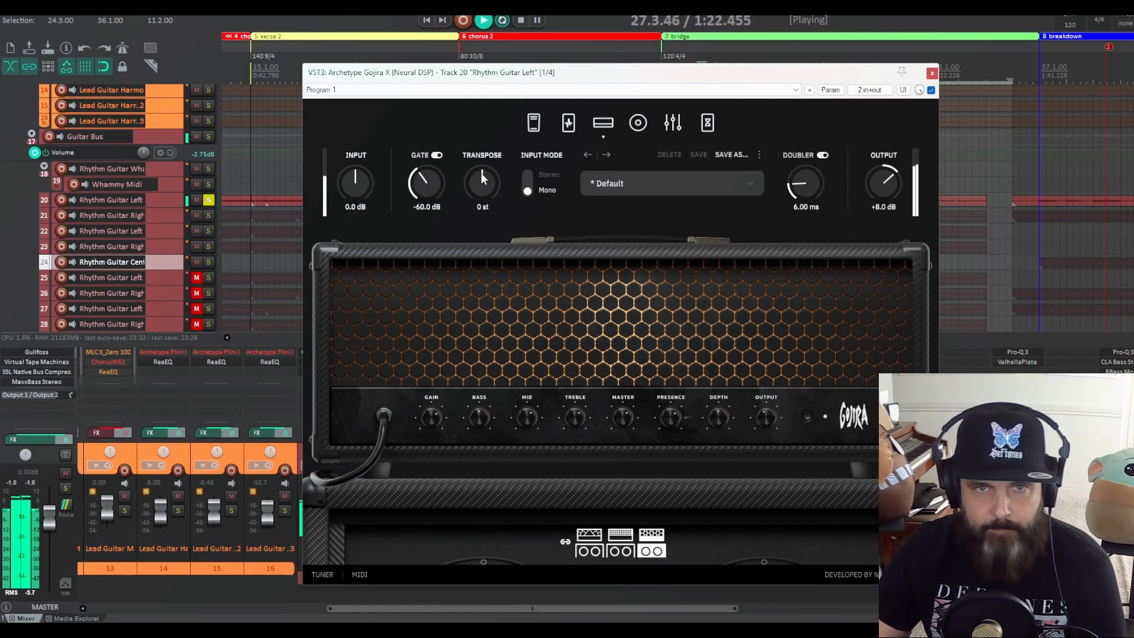
# - Try the amp plugin's Transpose at -2, -12 and 12 semitones during playback and return it to 0 st
pyautogui.moveTo(481, 172); pyautogui.dragTo(480, 183)
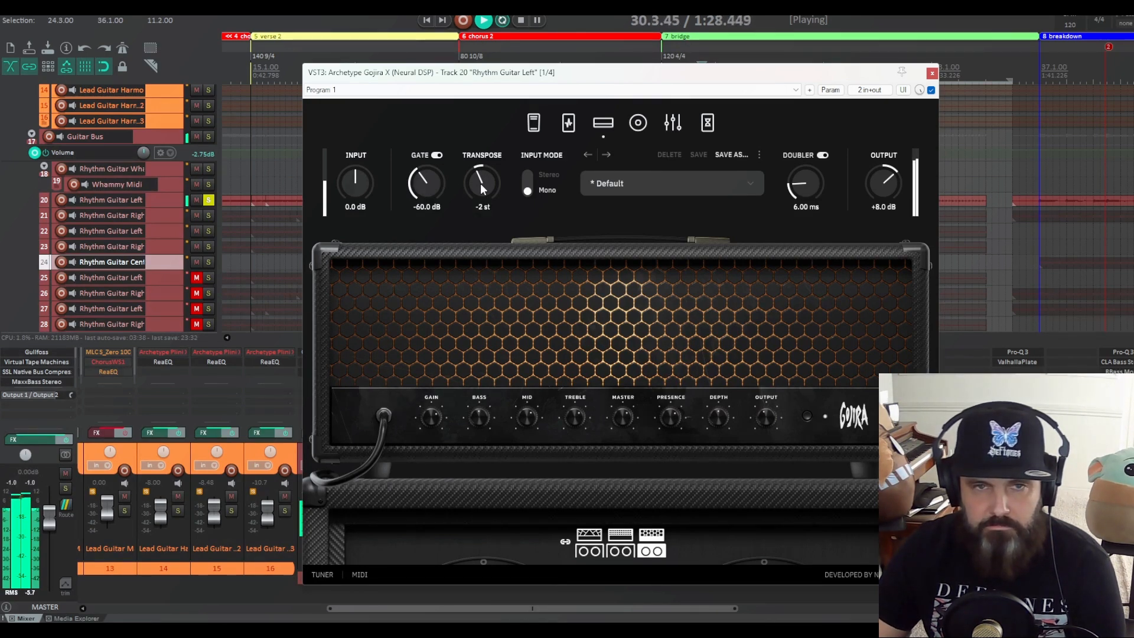
pyautogui.moveTo(480, 183); pyautogui.dragTo(481, 311)
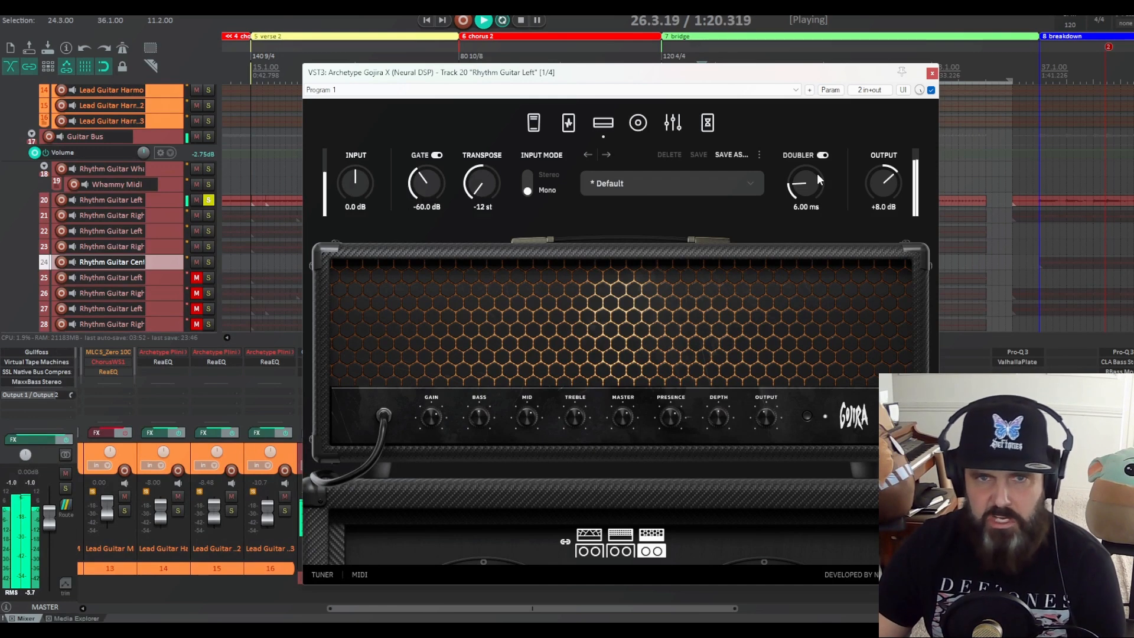
pyautogui.moveTo(483, 182); pyautogui.dragTo(491, 14)
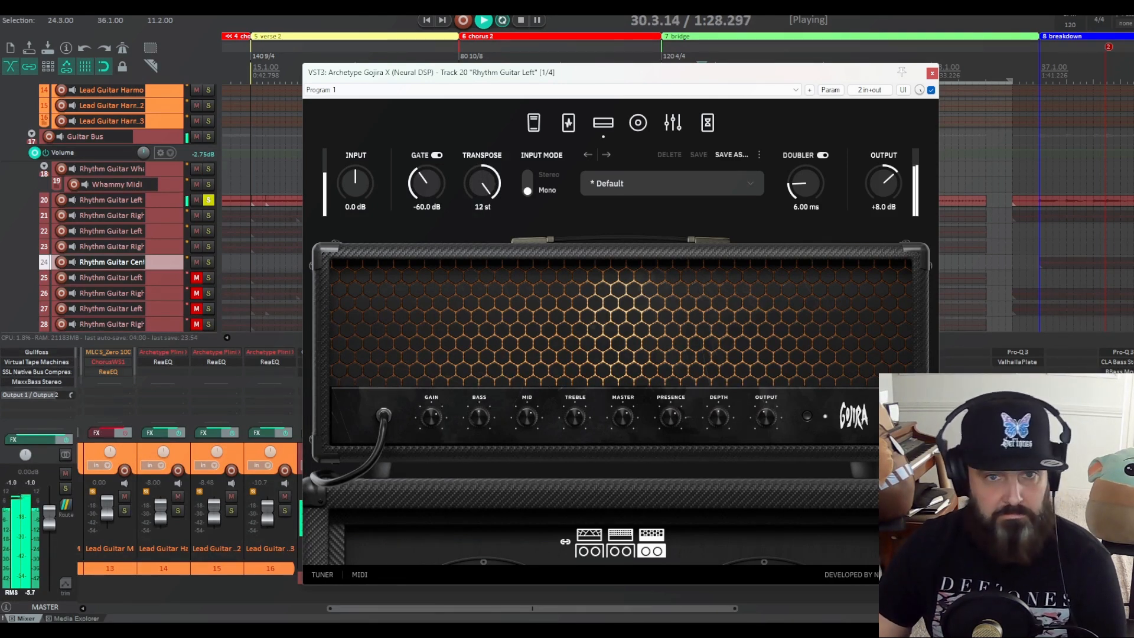
pyautogui.moveTo(491, 15); pyautogui.dragTo(477, 101)
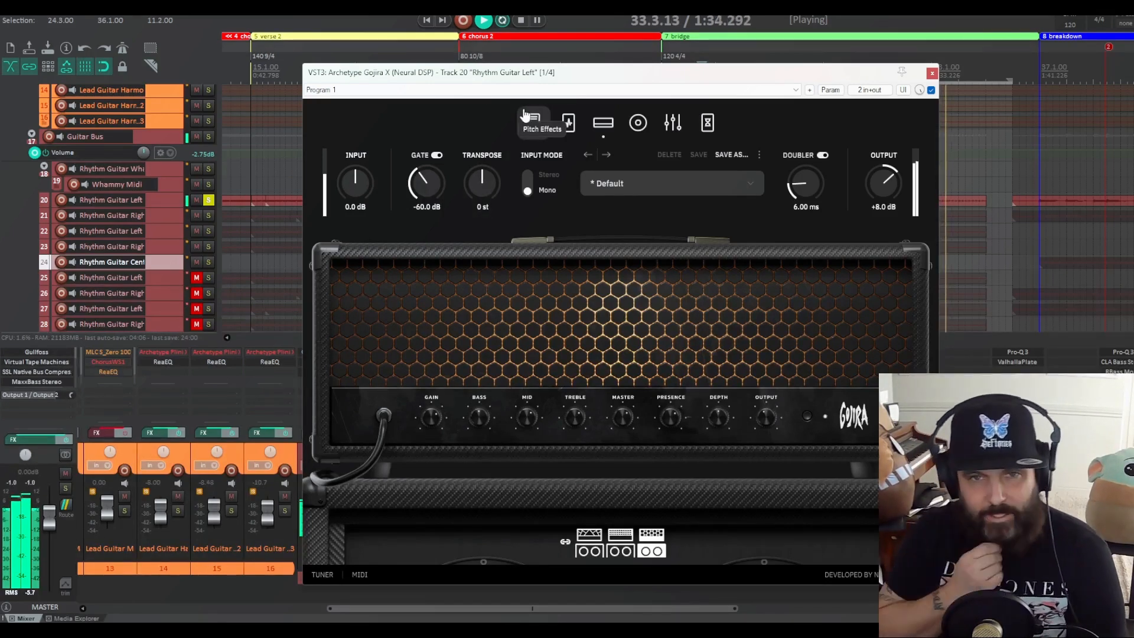
# - Load the Connor Rhythm preset from the Loathe artist folder and turn the Doubler on
pyautogui.click(743, 188)
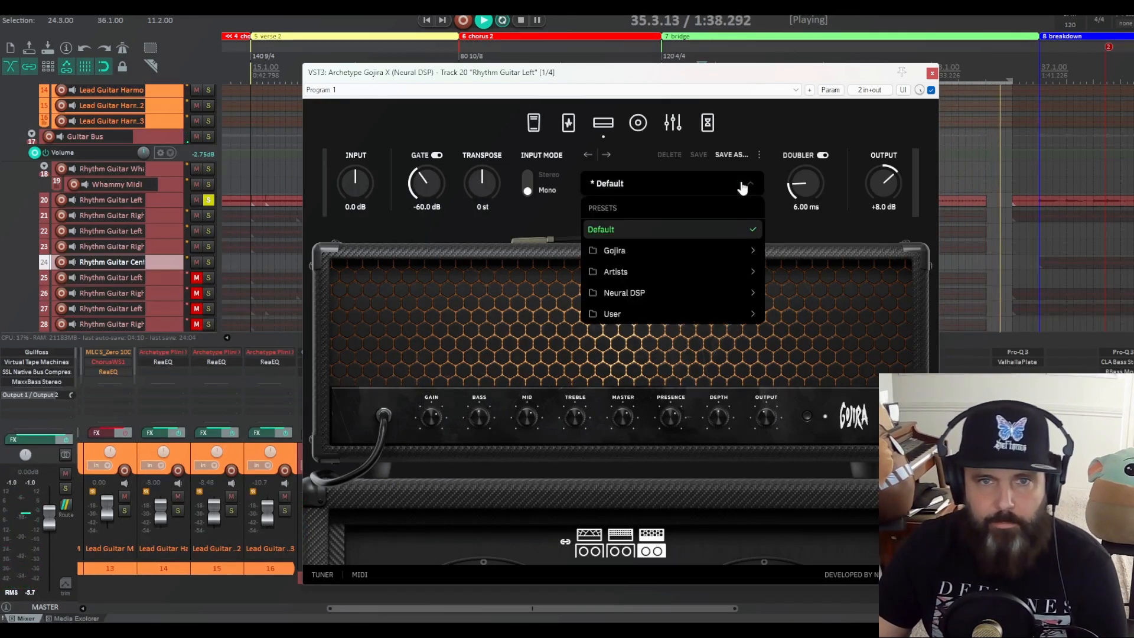
pyautogui.moveTo(668, 275)
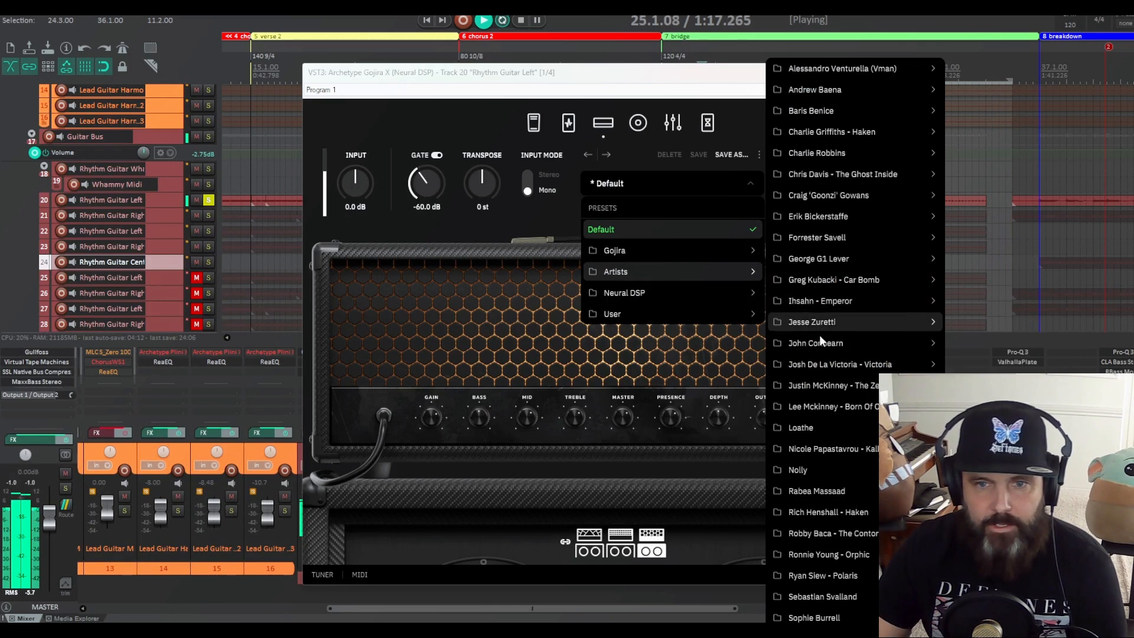
pyautogui.moveTo(812, 438)
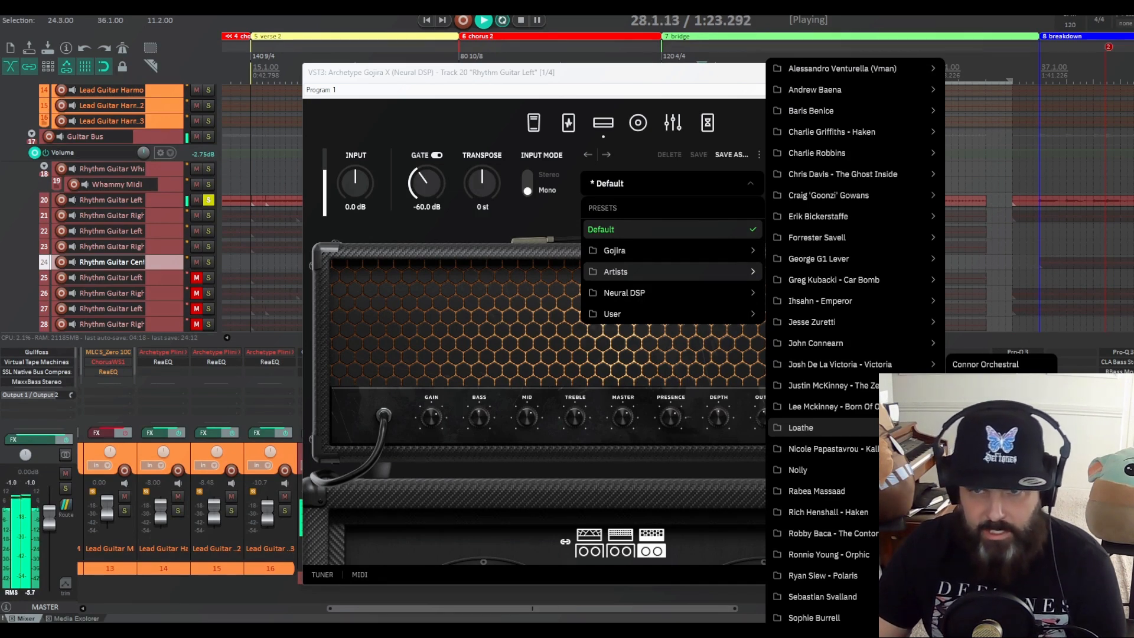
pyautogui.click(985, 385)
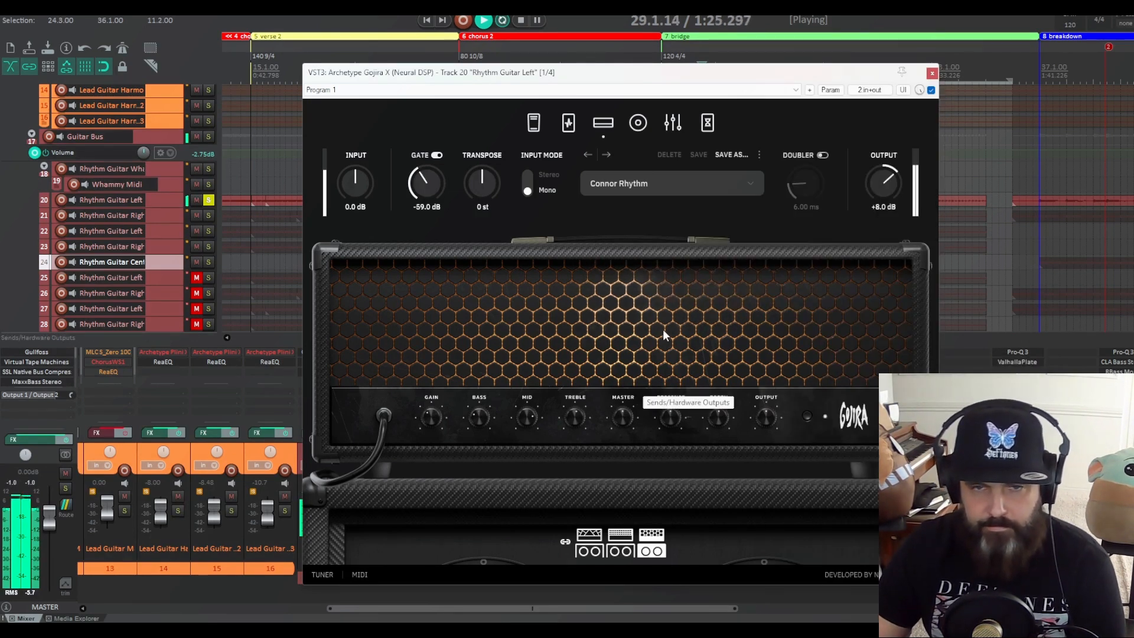
pyautogui.click(822, 155)
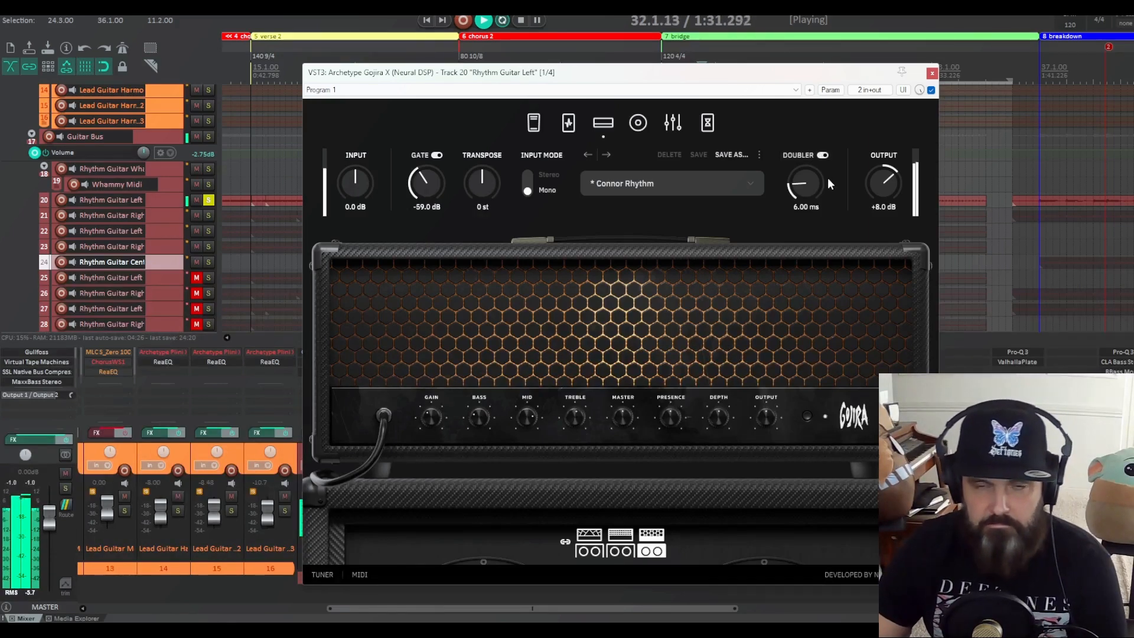
# - Load the Drop E preset from the George G1 Lever artist folder and turn the Doubler on
pyautogui.click(650, 187)
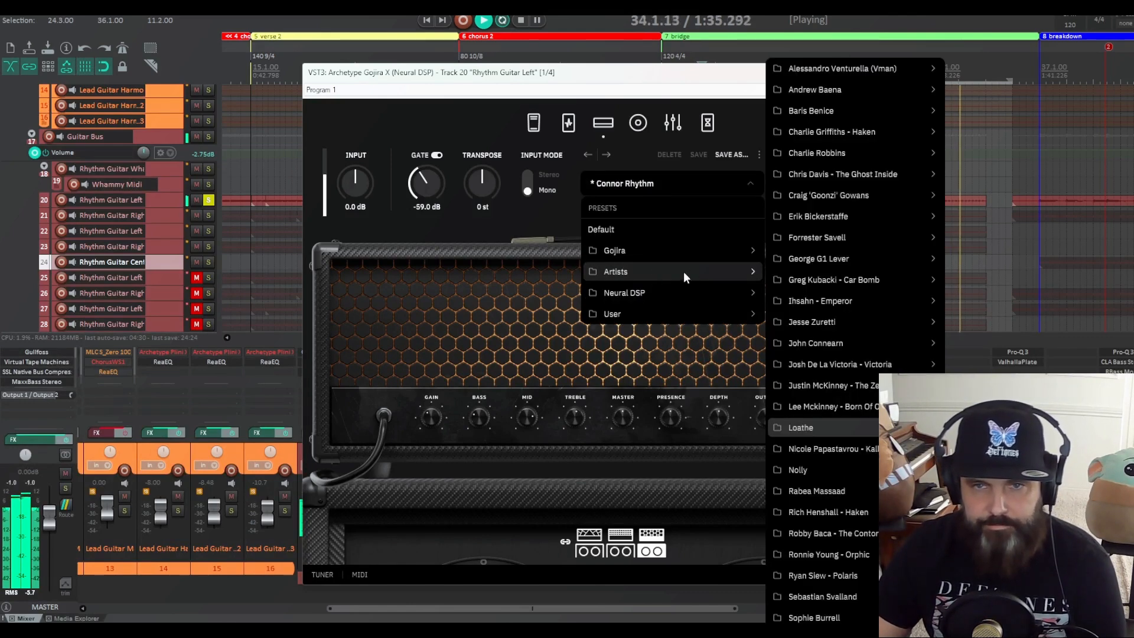
pyautogui.moveTo(828, 259)
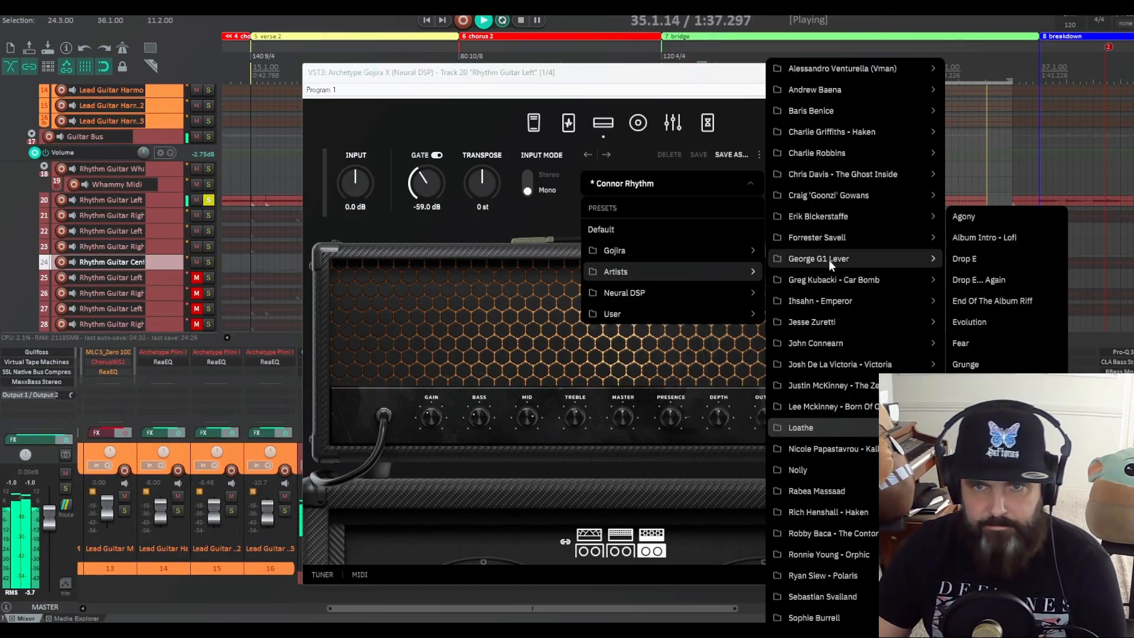
pyautogui.click(977, 256)
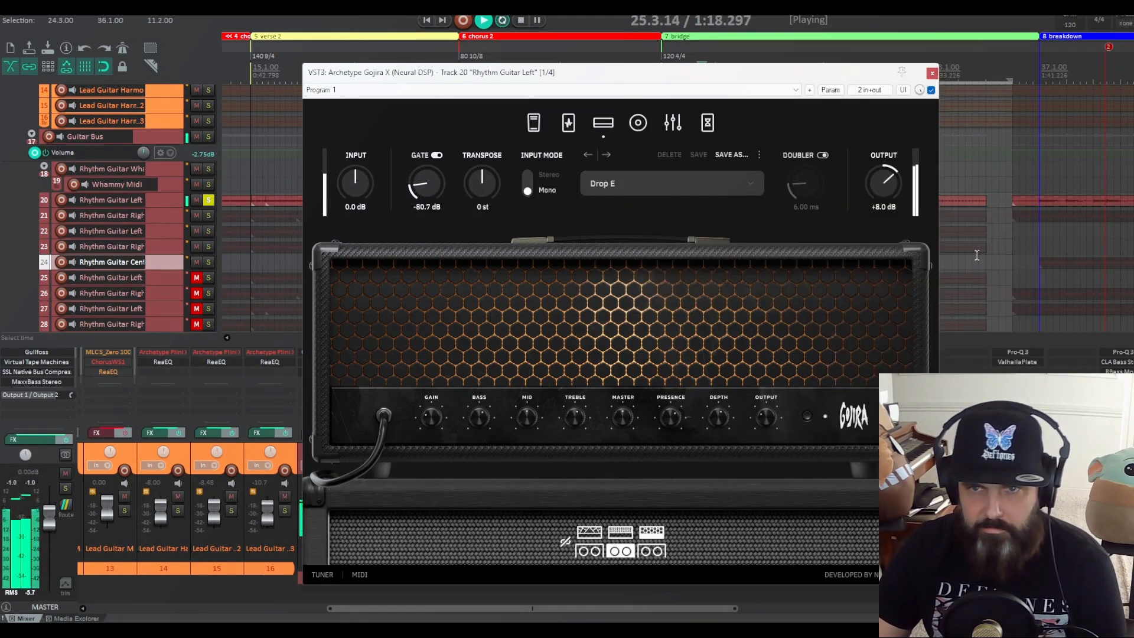
pyautogui.click(823, 155)
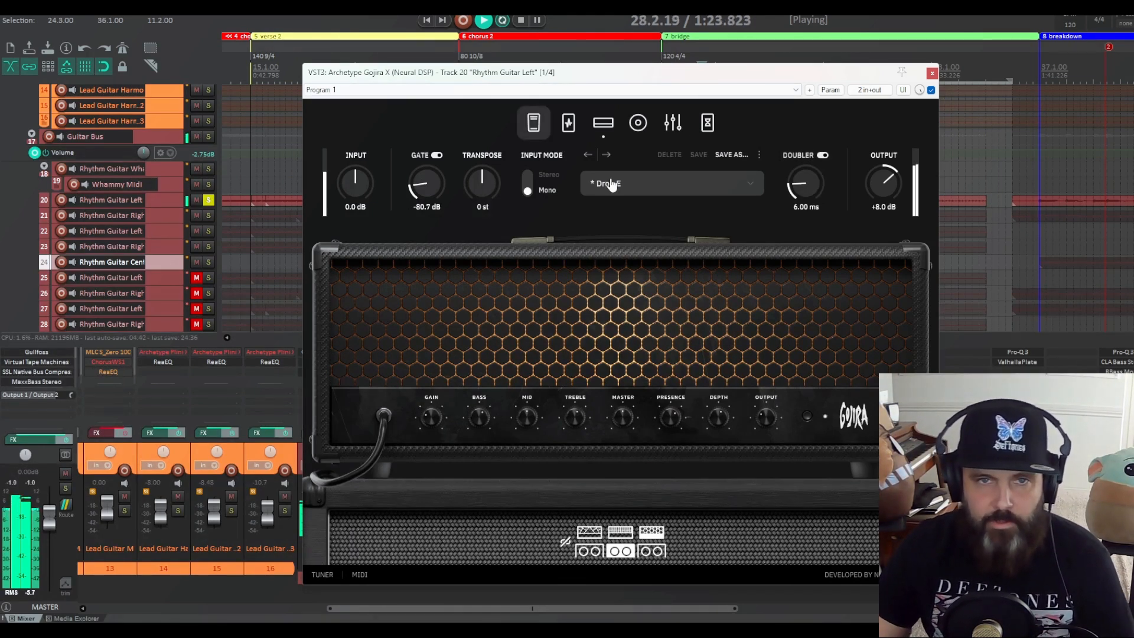
# - Show the pitch effects pedals and load Loathe's Connor Rhythm preset with the Doubler on
pyautogui.click(534, 124)
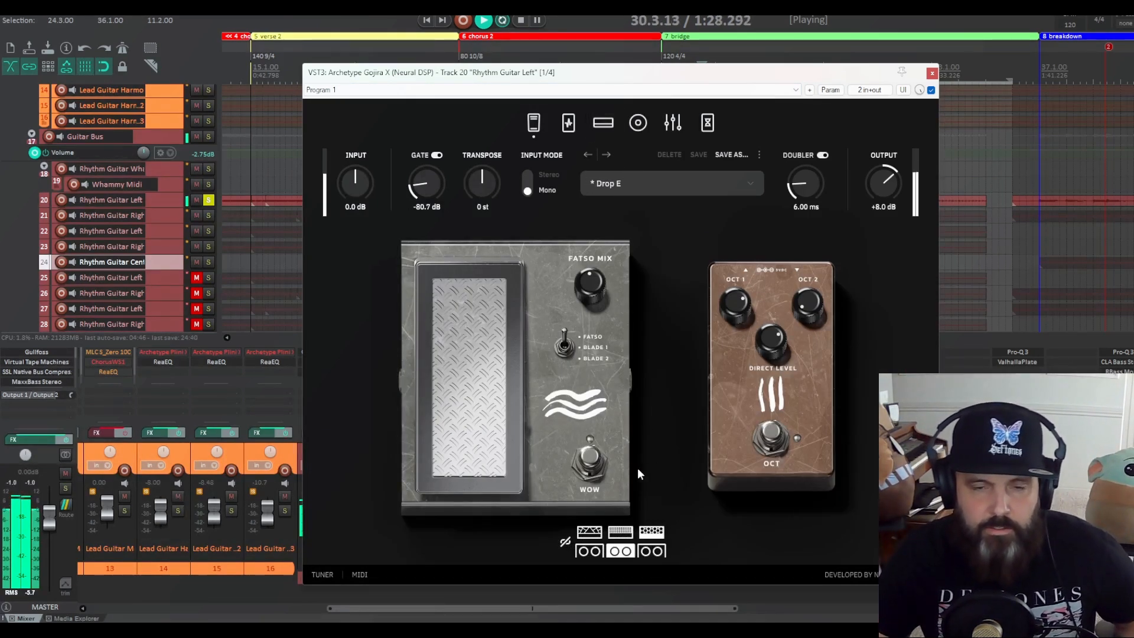
pyautogui.click(657, 181)
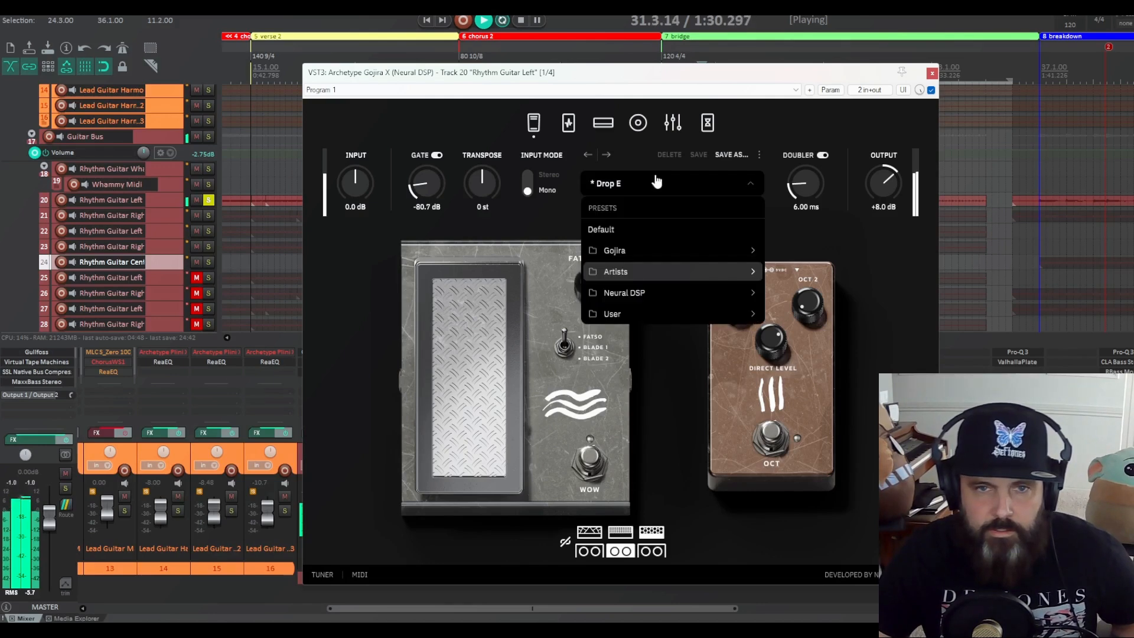
pyautogui.moveTo(660, 269)
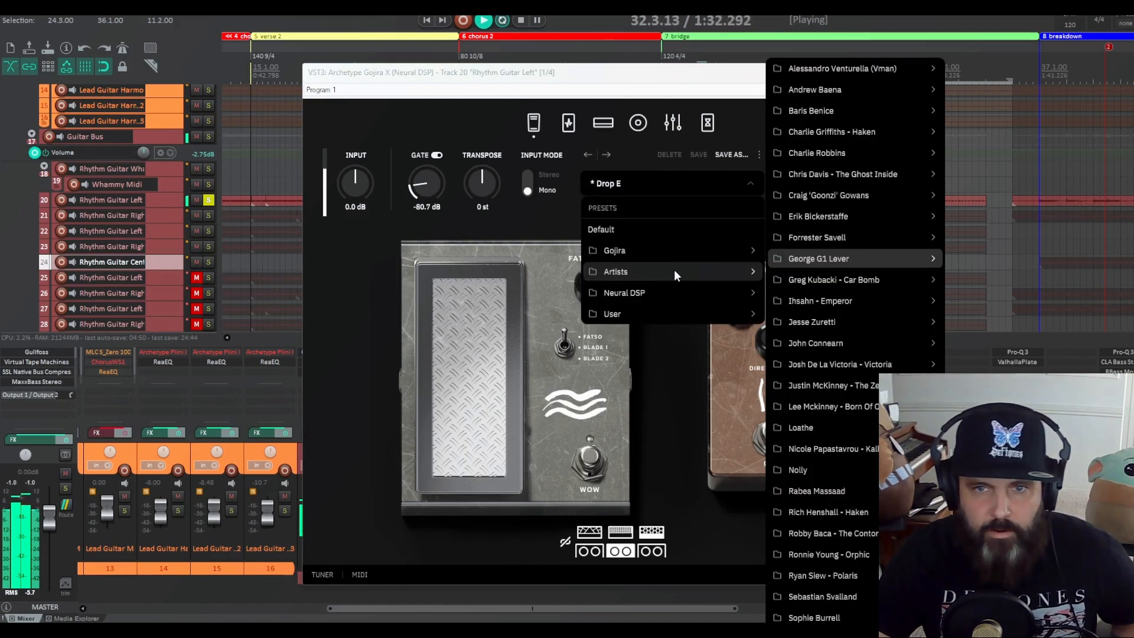
pyautogui.moveTo(841, 474)
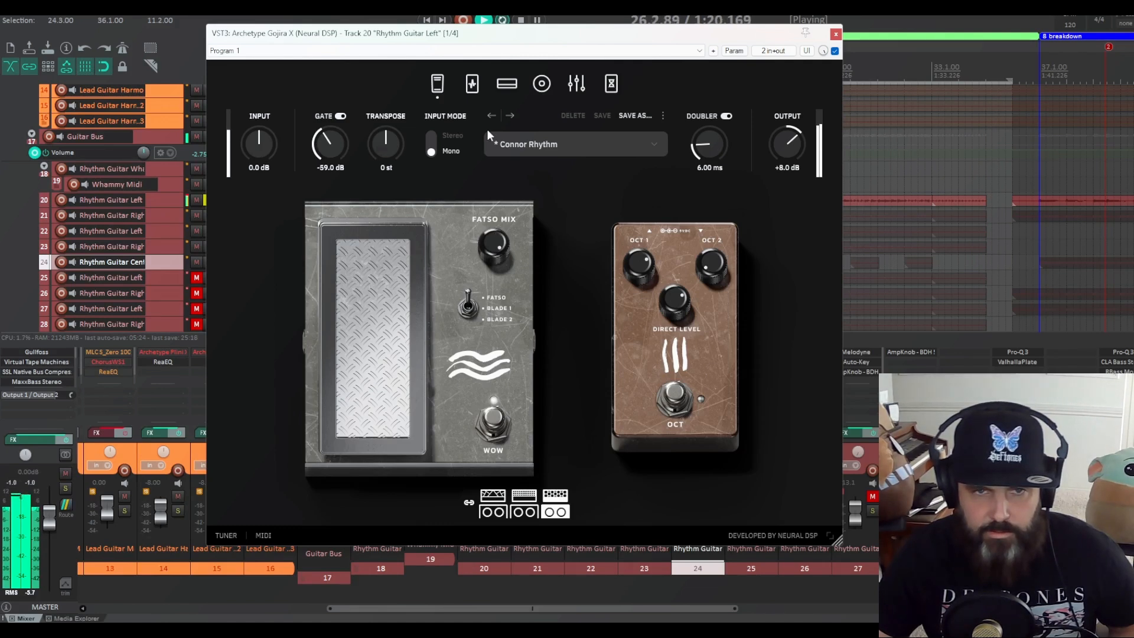
# - Sweep the WOW pedal's treadle and audition the OCT pedal with a different Direct Level, switching both effects off when finished
pyautogui.moveTo(353, 293)
pyautogui.mouseDown()
pyautogui.moveTo(363, 139)
pyautogui.moveTo(370, 218)
pyautogui.moveTo(349, 339)
pyautogui.mouseUp()
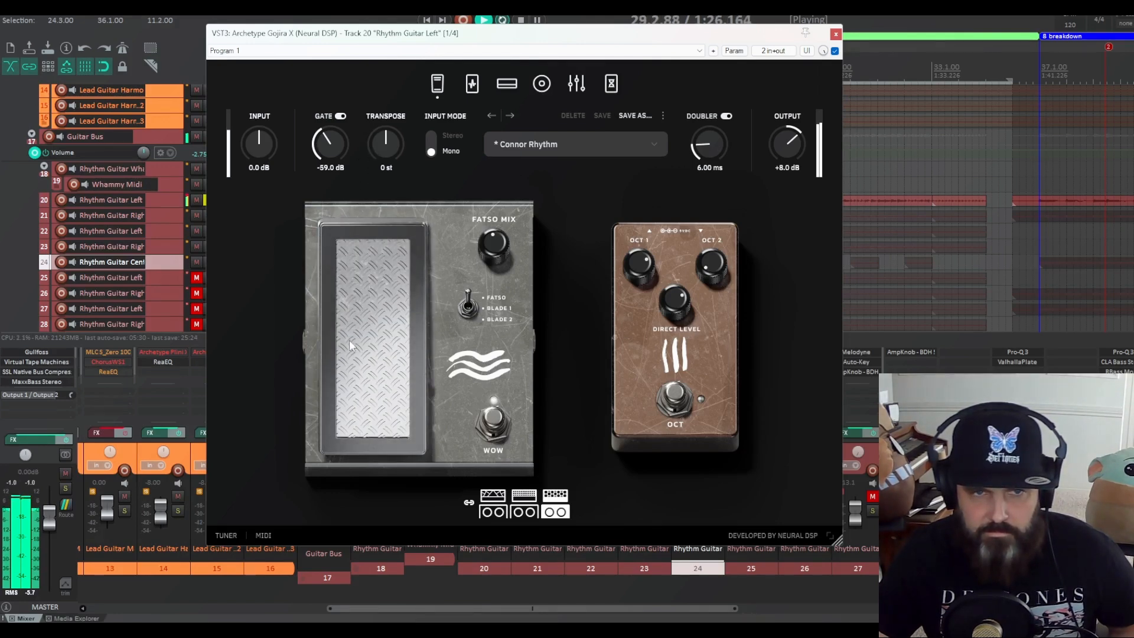
pyautogui.moveTo(352, 299); pyautogui.dragTo(377, 134)
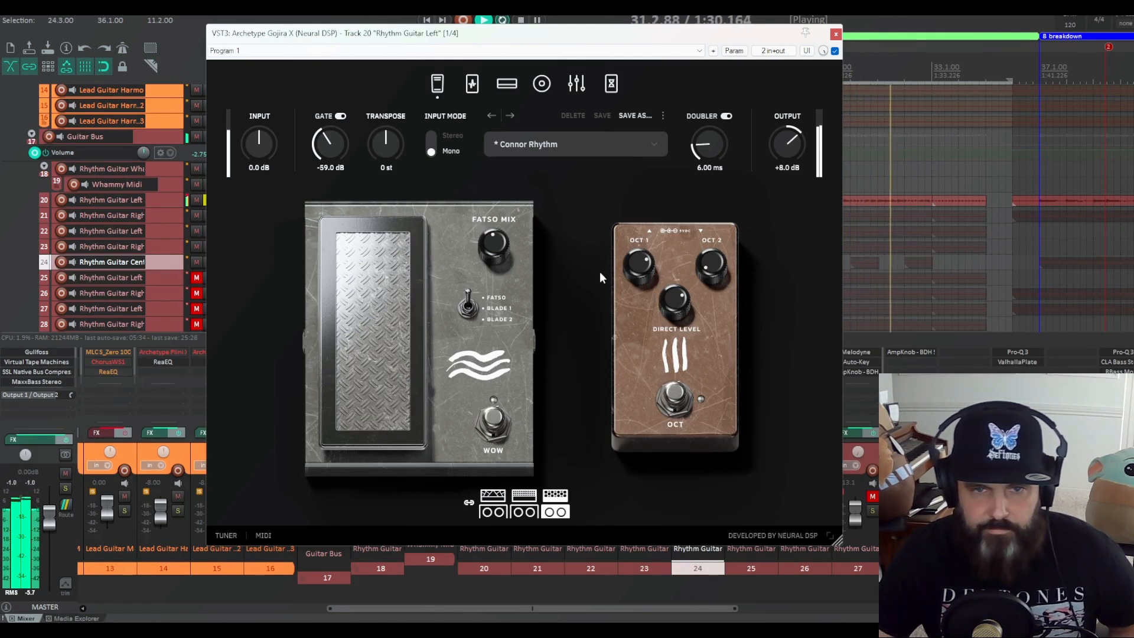
pyautogui.click(675, 395)
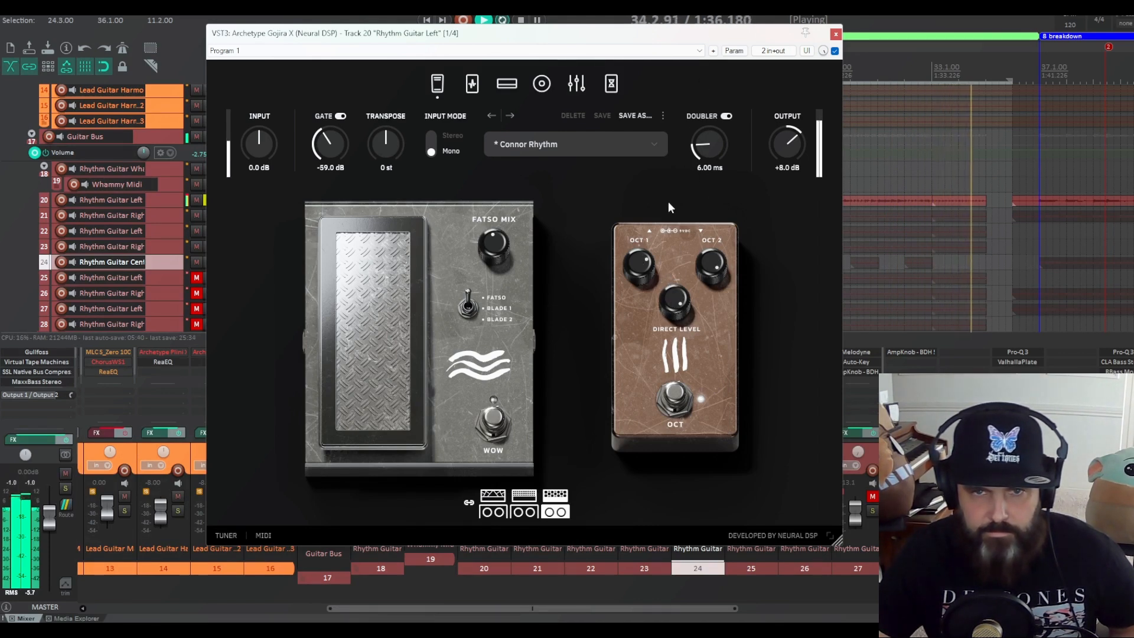
pyautogui.moveTo(672, 285); pyautogui.dragTo(665, 336)
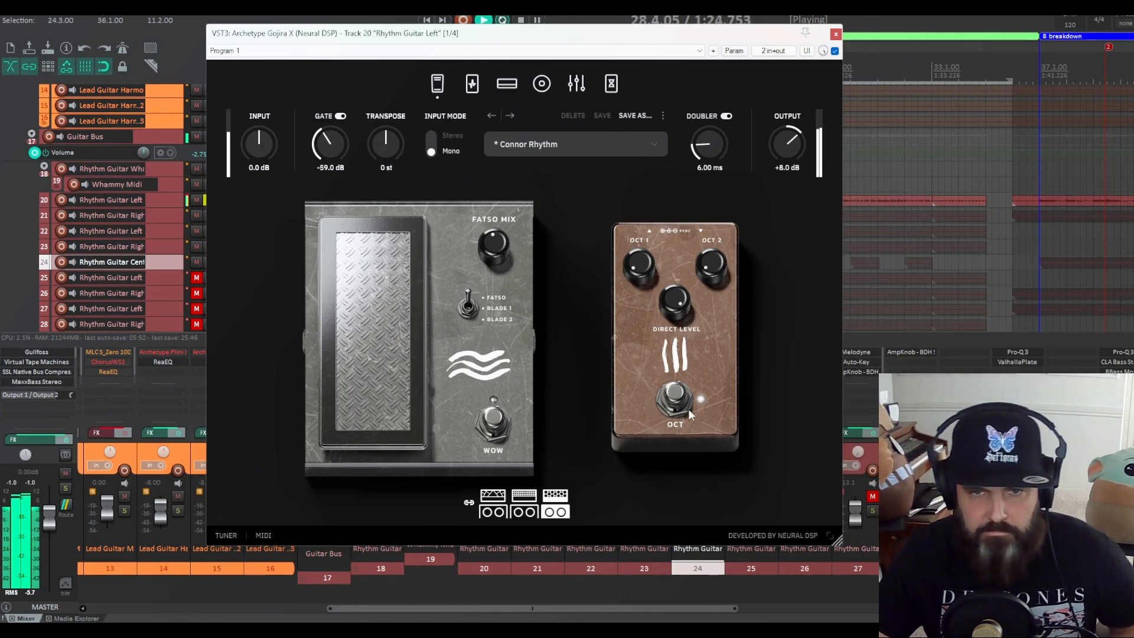
pyautogui.click(685, 393)
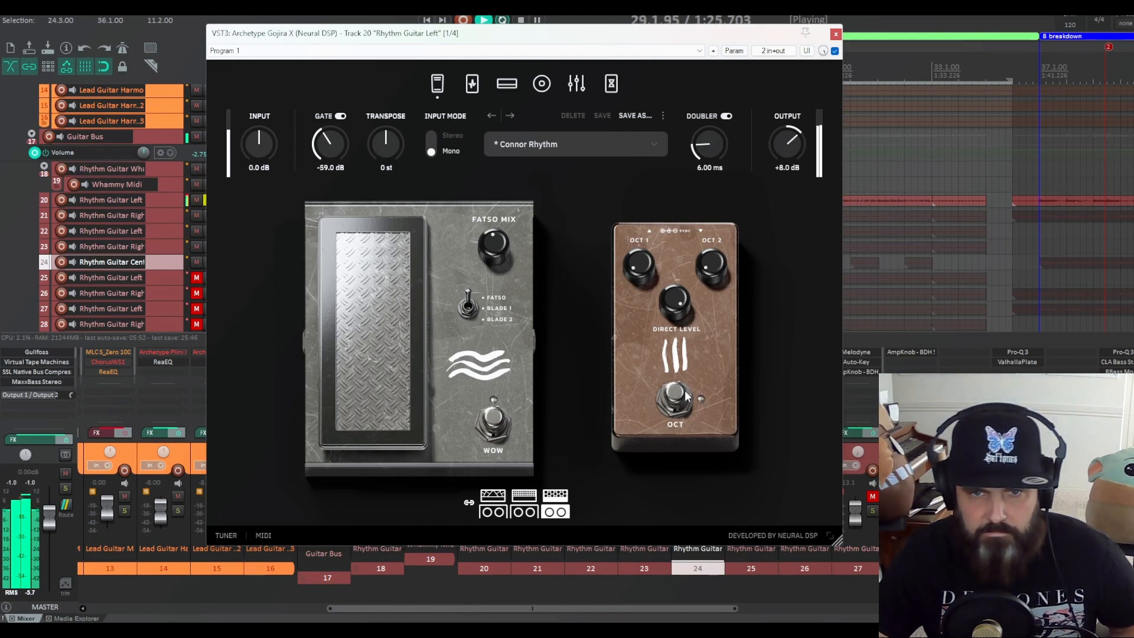
# - Show the drive and modulation pedals and compare the three amp heads during playback, finishing on the honeycomb-grille amp
pyautogui.click(472, 93)
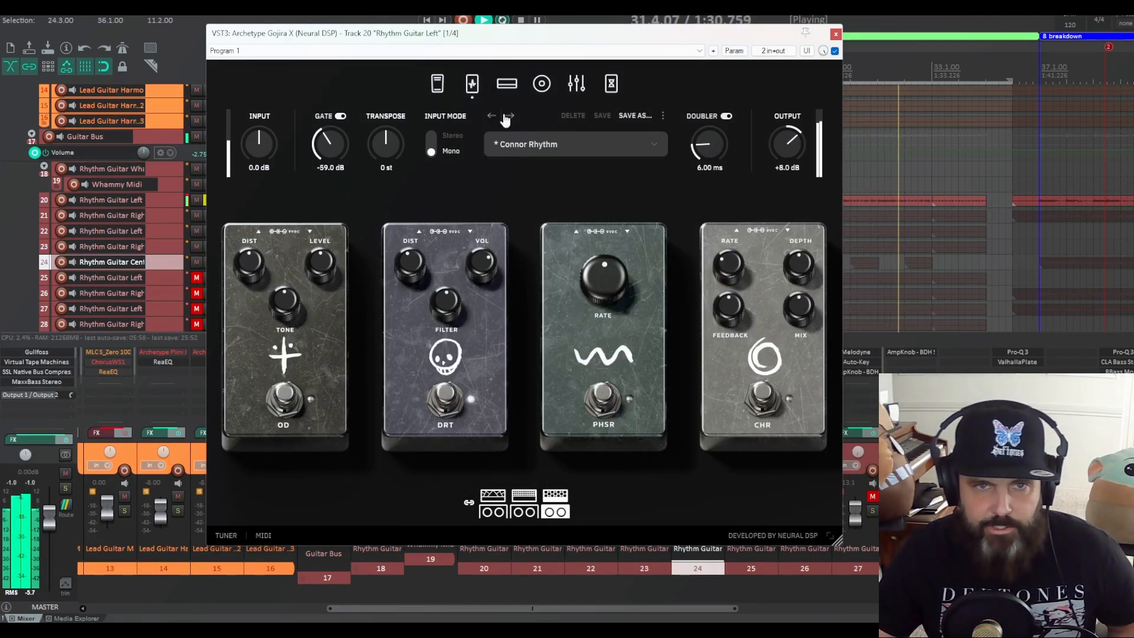
pyautogui.click(507, 84)
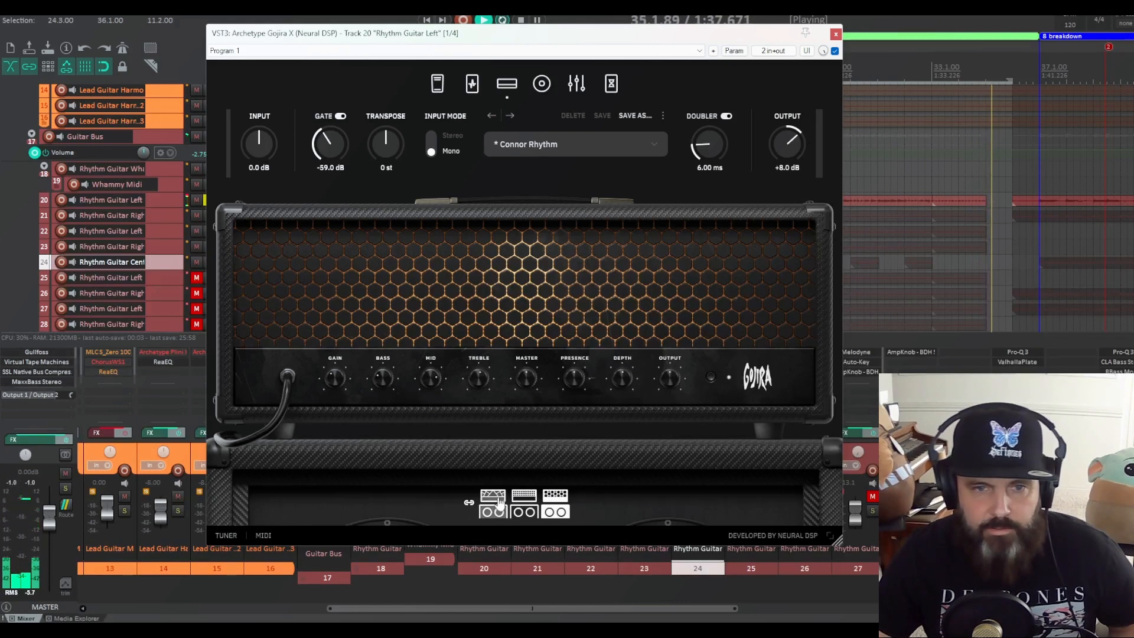
pyautogui.click(524, 500)
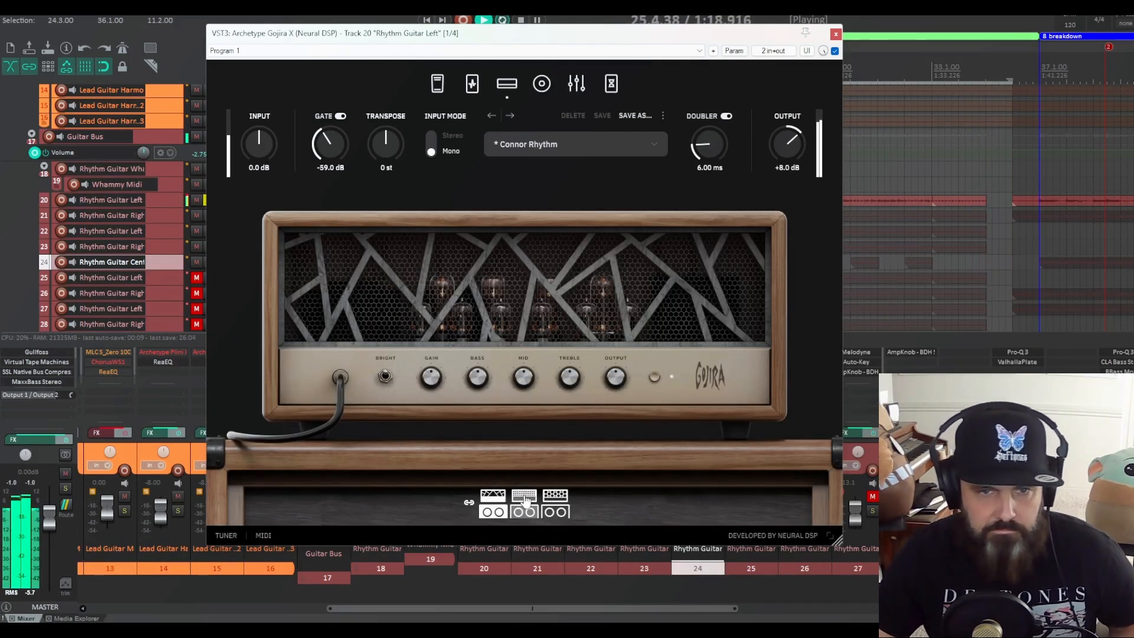
pyautogui.click(527, 500)
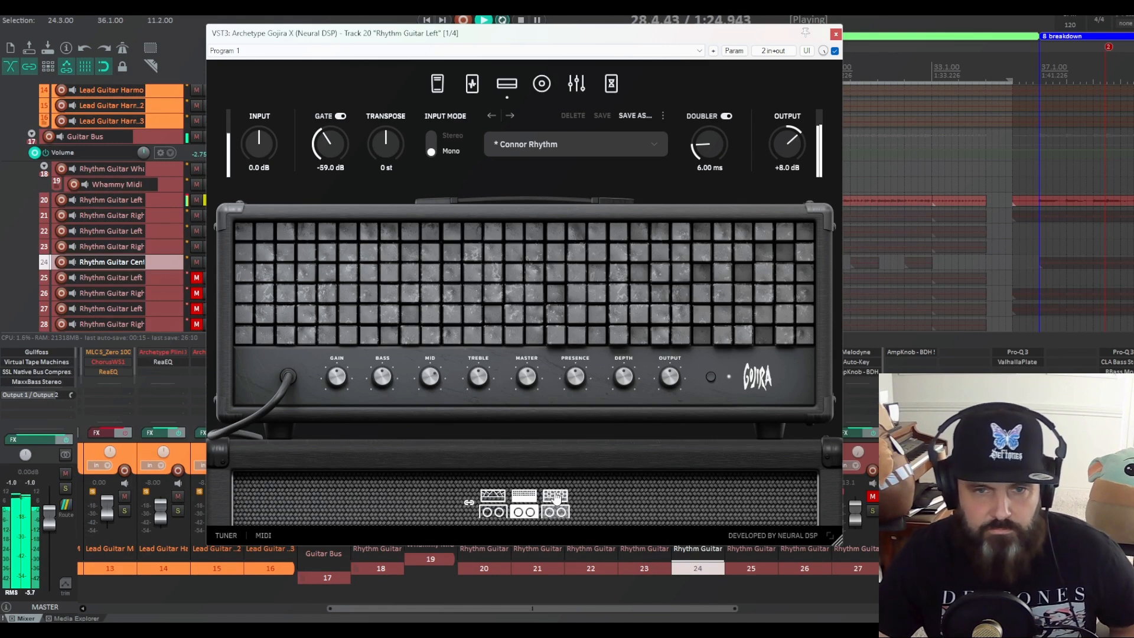
pyautogui.click(555, 499)
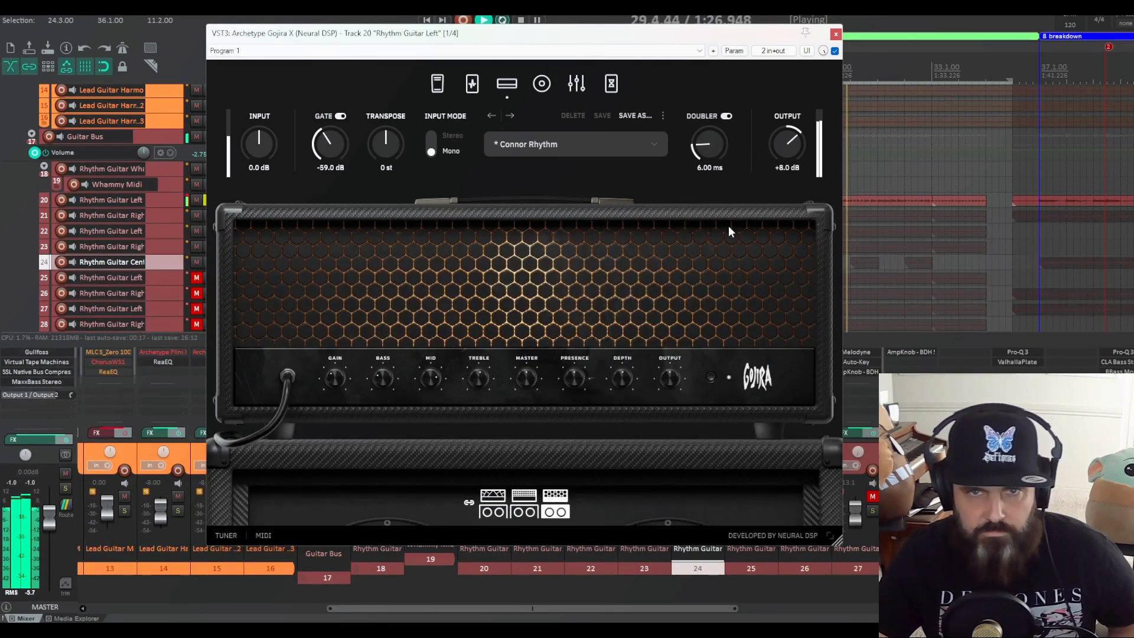
# - Show the plugin's graphic EQ and its delay and reverb pedals
pyautogui.click(575, 87)
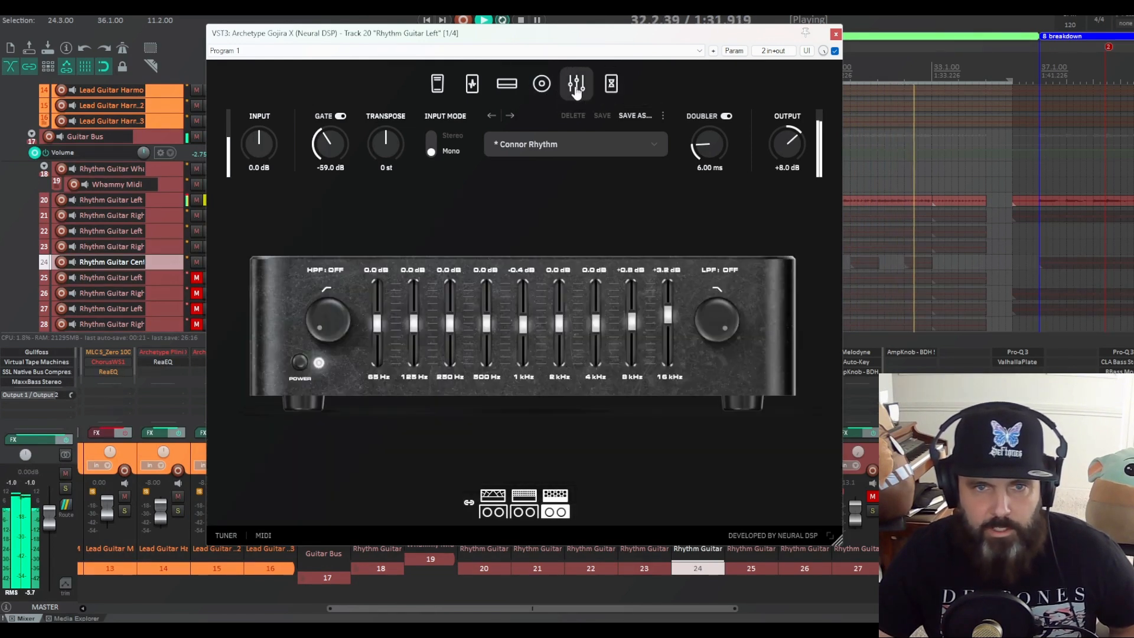
pyautogui.click(611, 84)
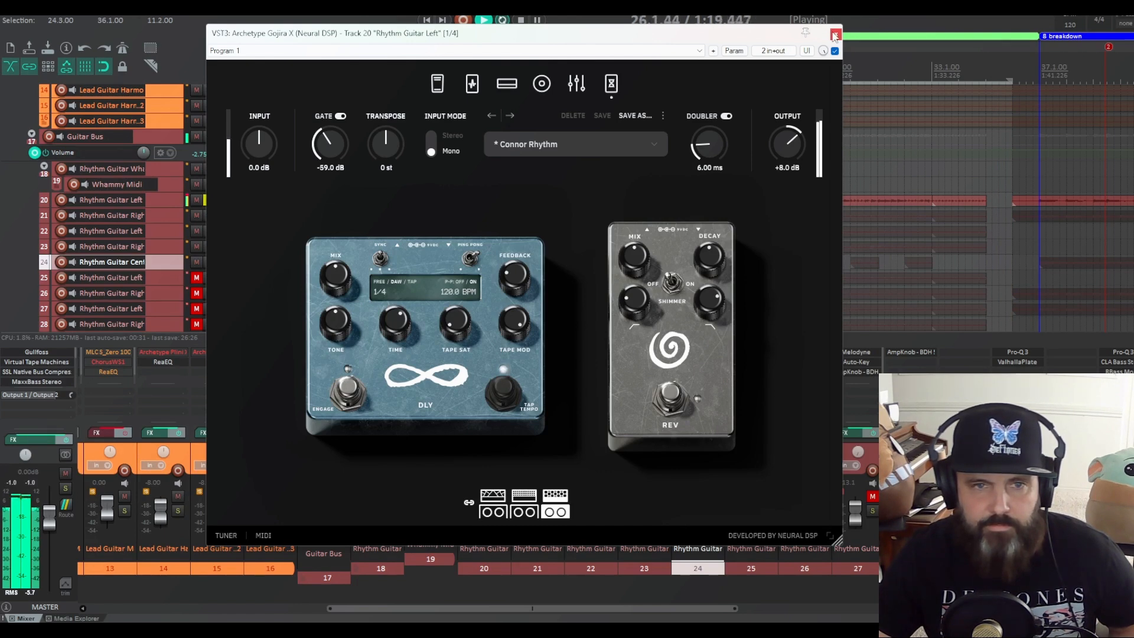
# - Load the Default preset and turn the Doubler on
pyautogui.click(566, 146)
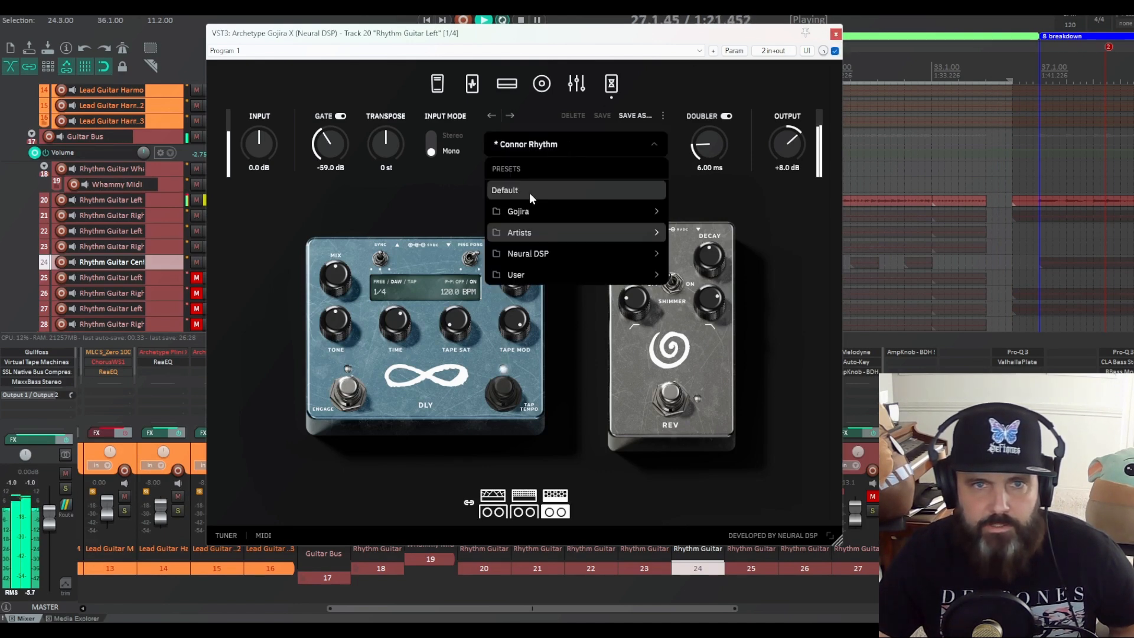
pyautogui.click(529, 192)
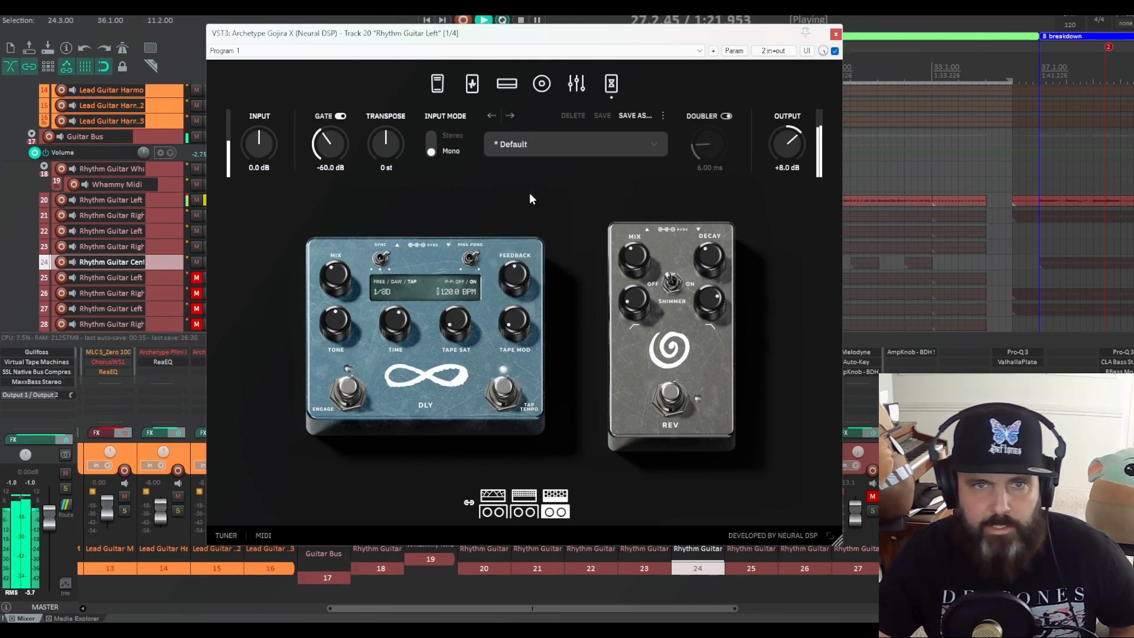
pyautogui.click(726, 116)
# - Load the JD RTHM 9 preset from the Gojira folder and turn the Doubler off after auditioning it
pyautogui.click(550, 144)
pyautogui.moveTo(551, 218)
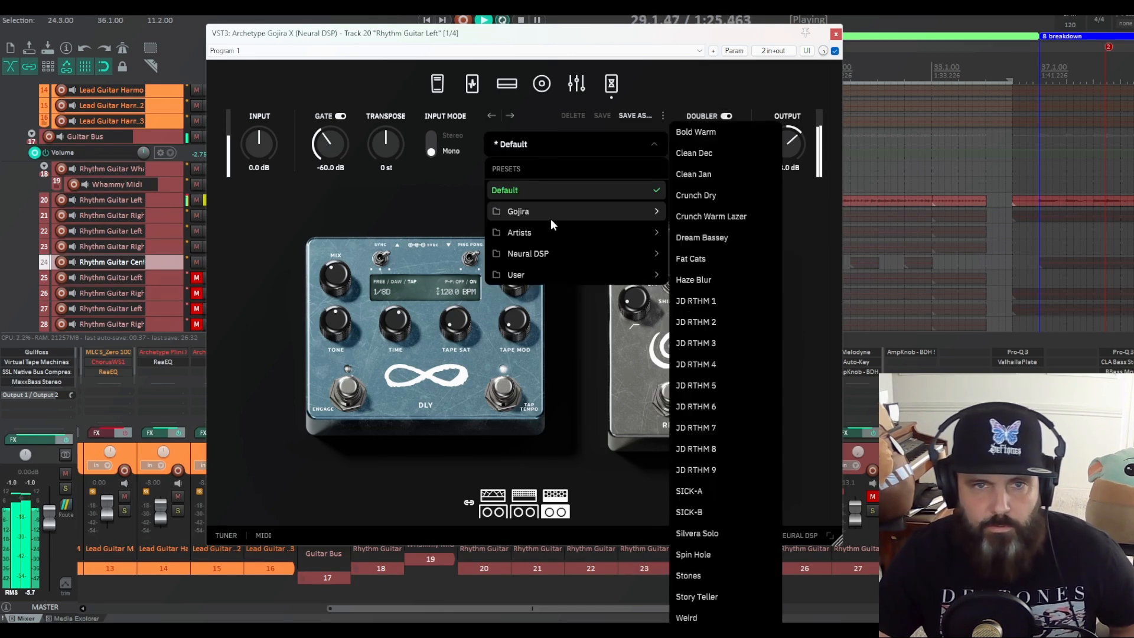
pyautogui.click(701, 468)
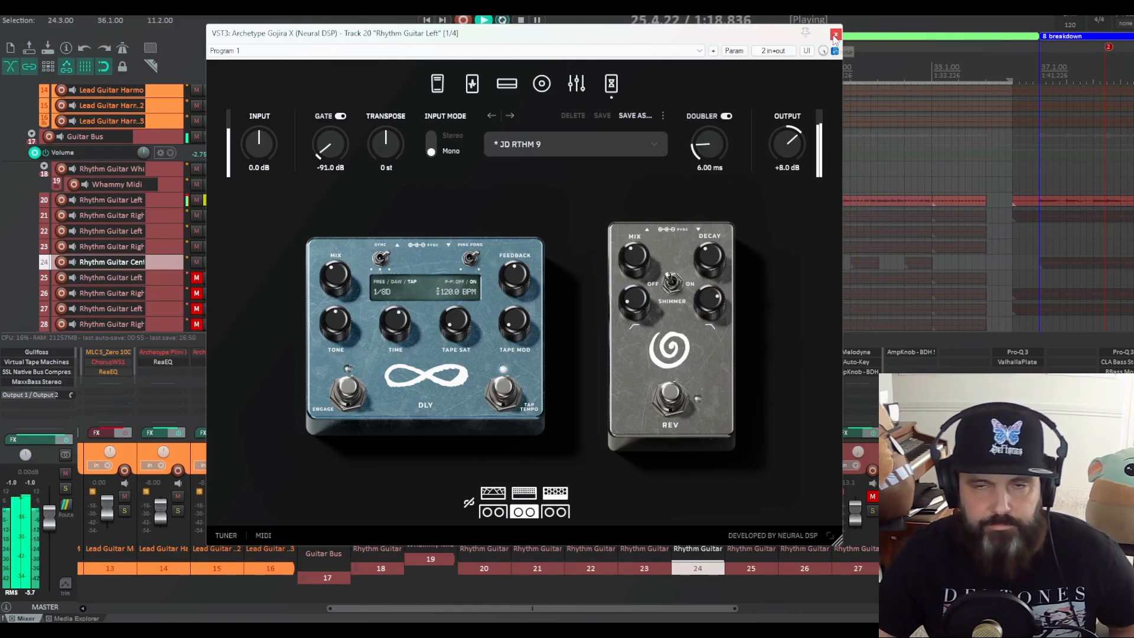
pyautogui.click(726, 117)
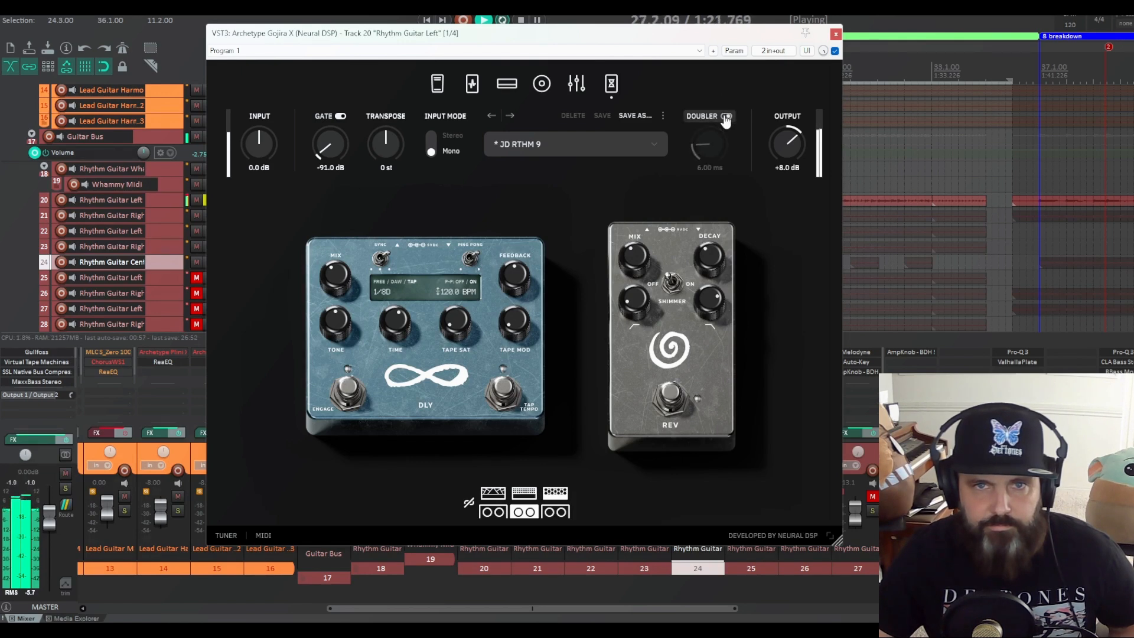
# - Close the plugin window, unsolo the Rhythm Guitar Left track 20 and solo the Guitar Bus
pyautogui.click(836, 35)
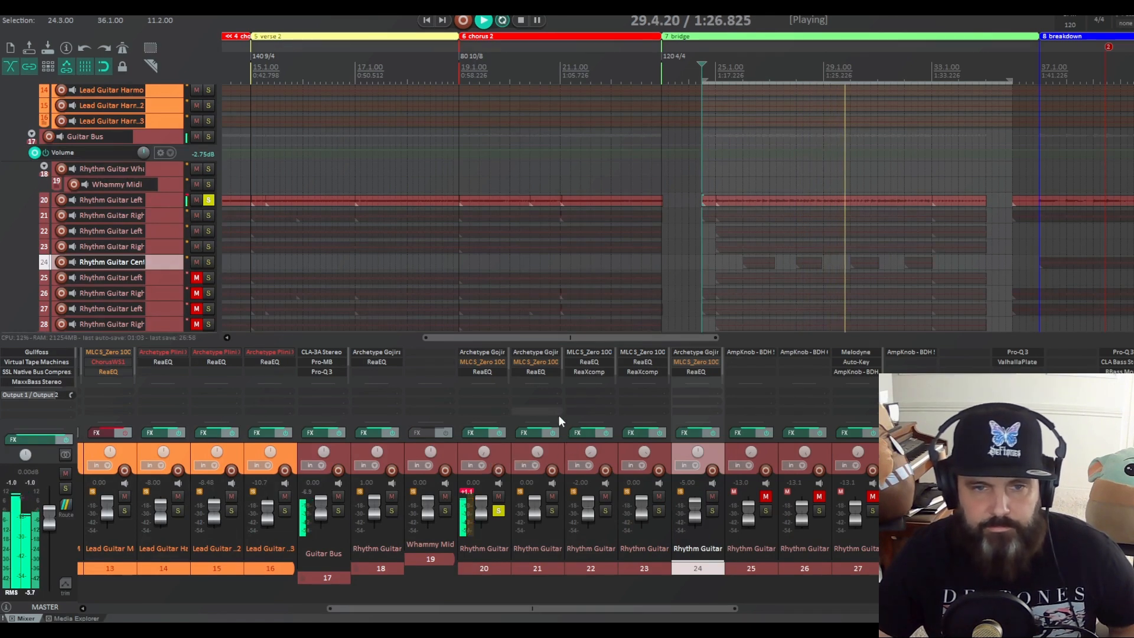
pyautogui.click(499, 510)
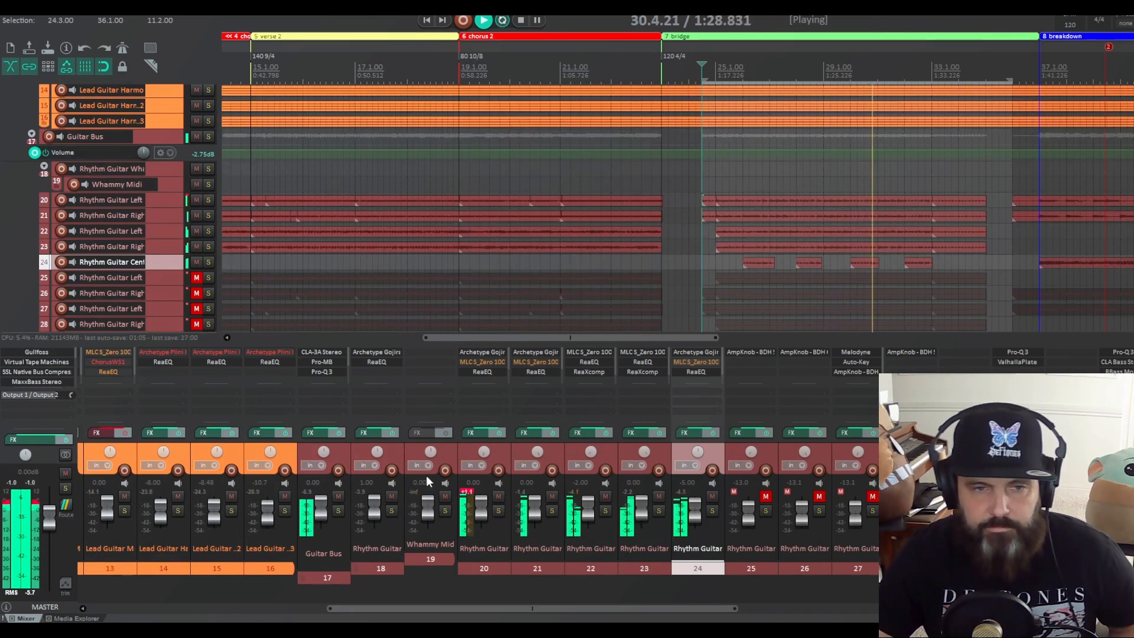
pyautogui.click(338, 509)
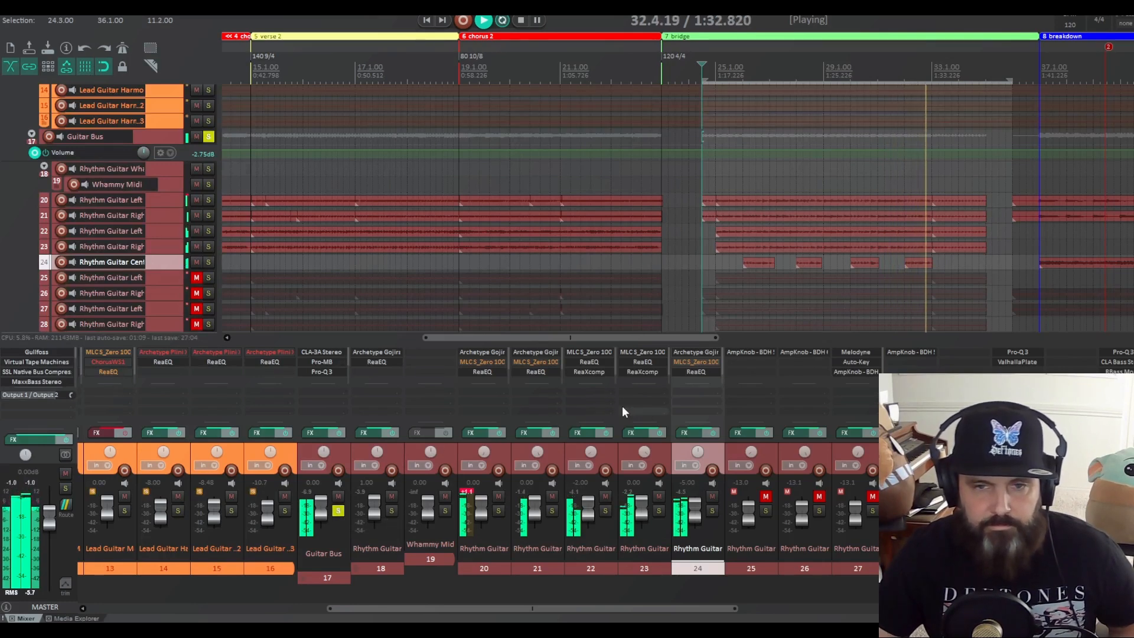
# - Open Archetype Gojira X on the Rhythm Guitar Center track 24 and unsolo the Guitar Bus to play the full mix
pyautogui.click(697, 356)
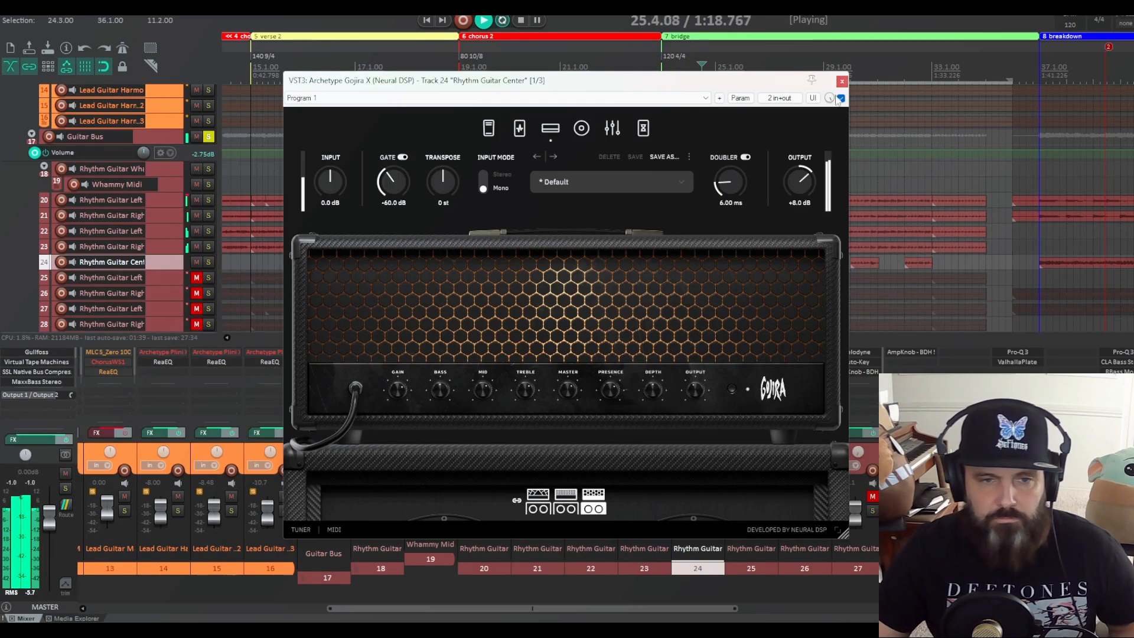
pyautogui.moveTo(591, 81); pyautogui.dragTo(774, 73)
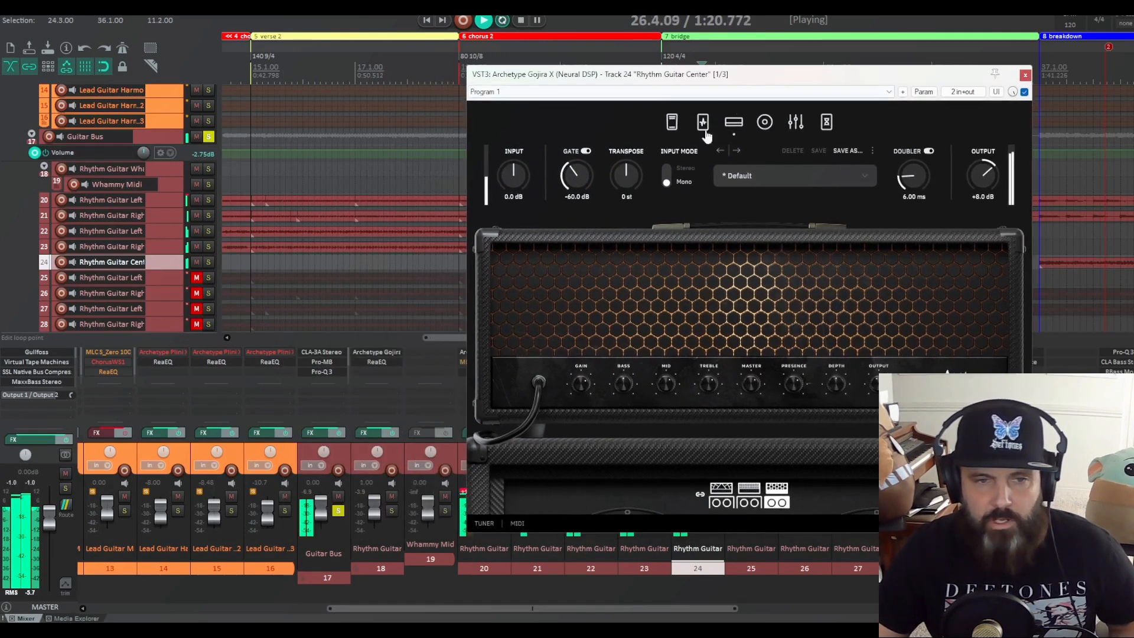
pyautogui.click(337, 512)
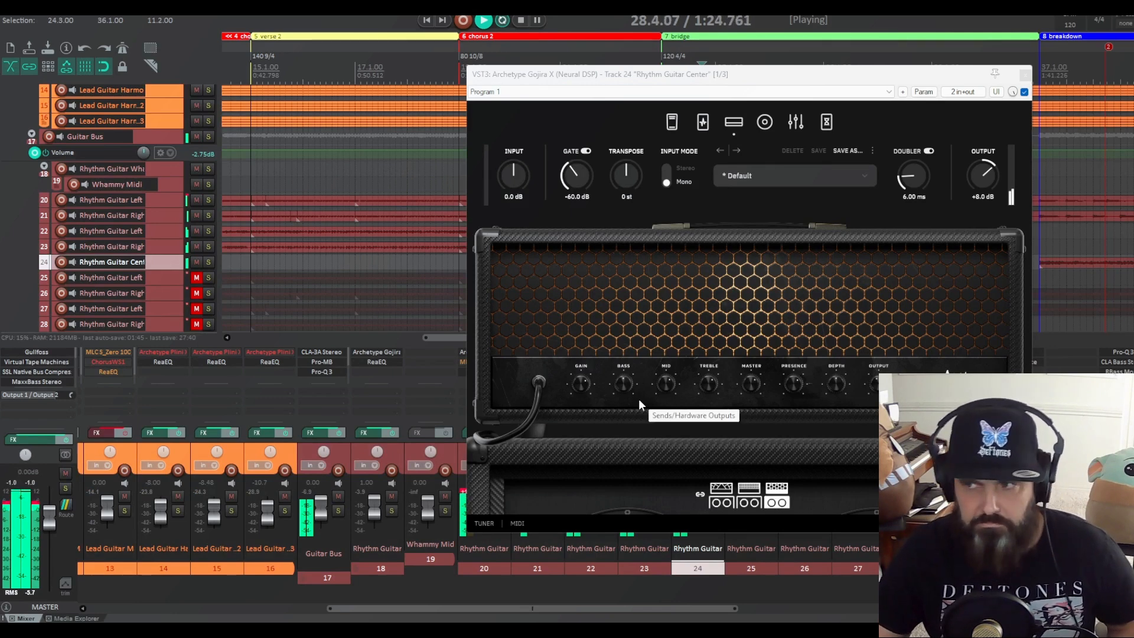
pyautogui.moveTo(744, 79); pyautogui.dragTo(483, 71)
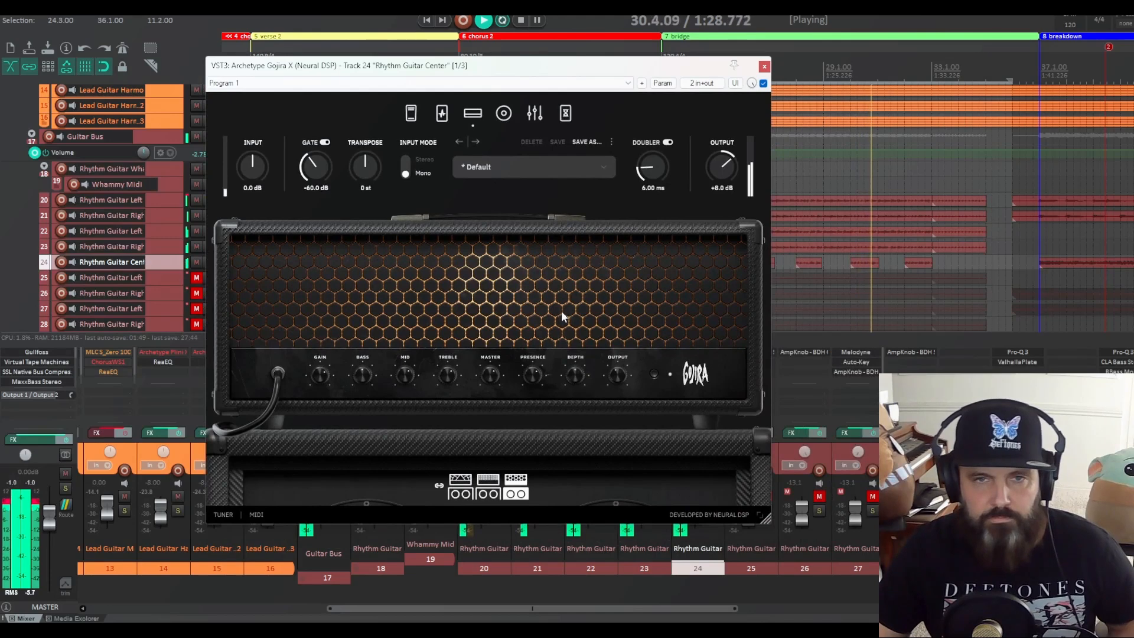